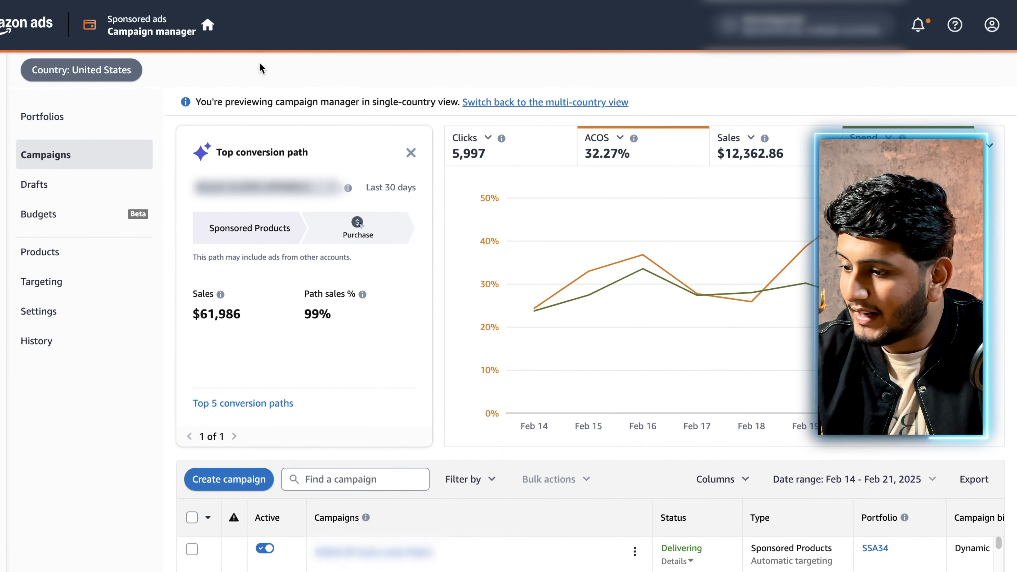
Start creating a new Sponsored Products campaign.
scroll(235, 467, "down", 1)
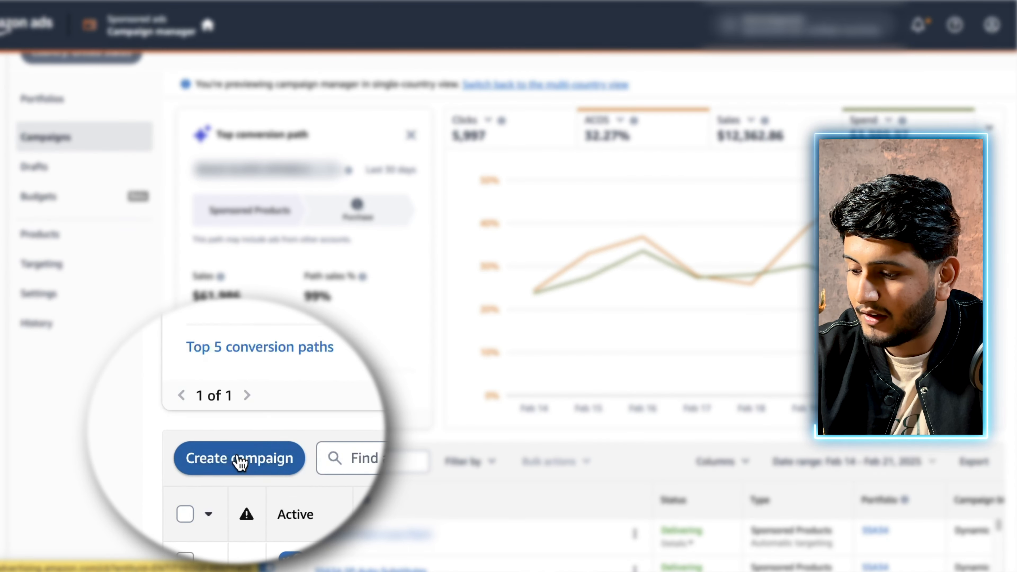
left_click(234, 399)
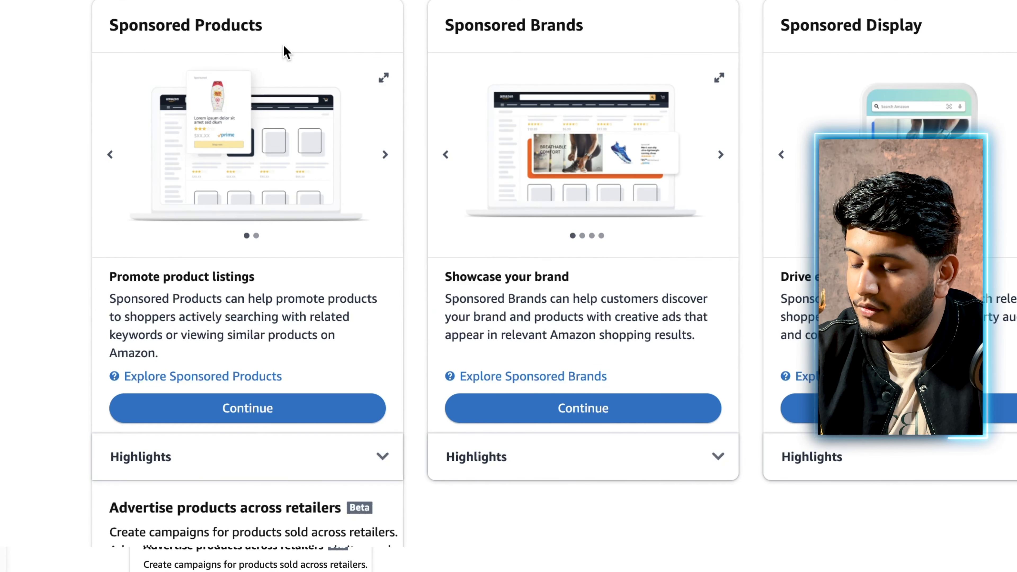
left_click(262, 409)
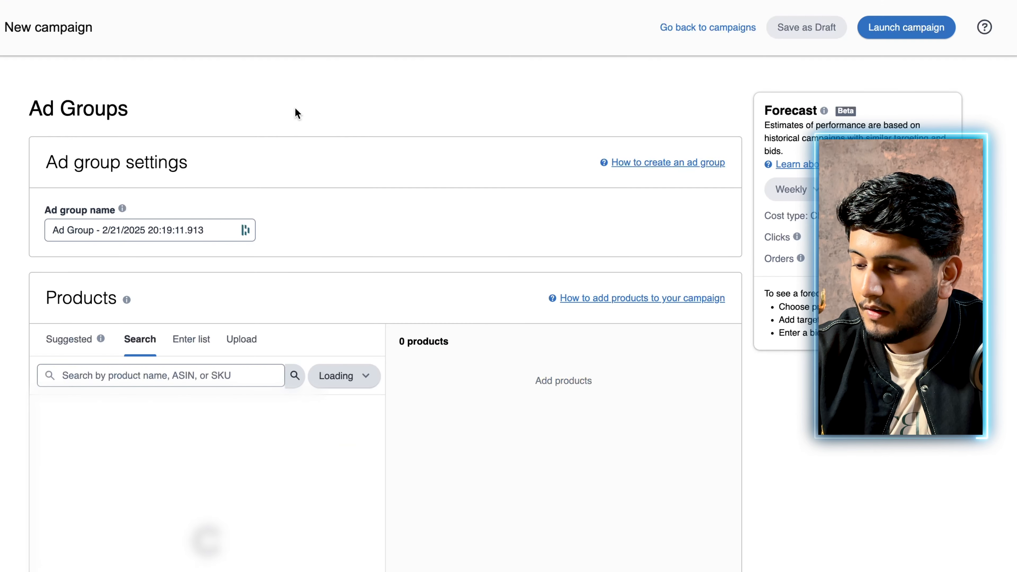
Name the ad group Product Targeting and add the second product in the listings to the campaign.
scroll(295, 108, "down", 1)
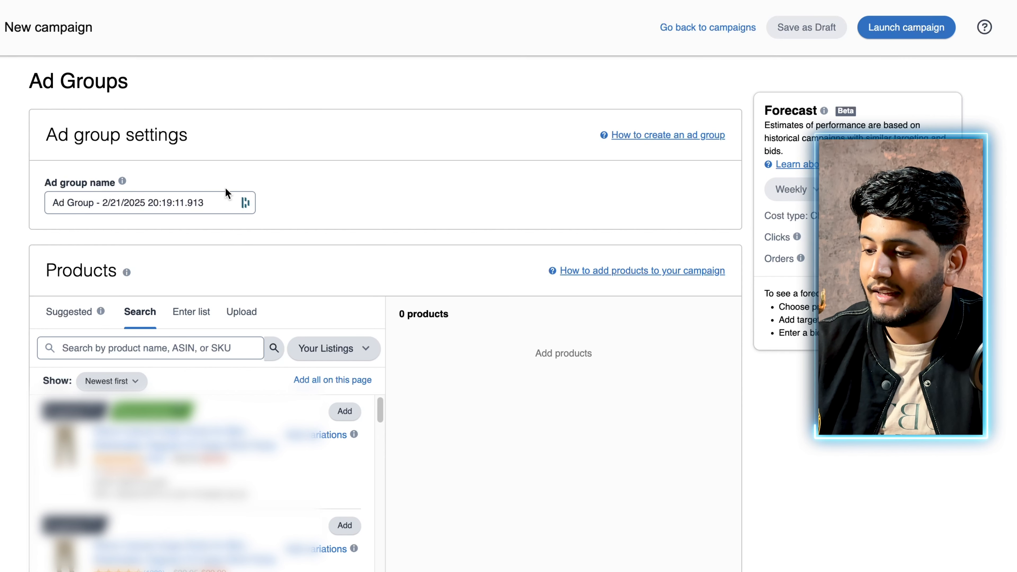
left_click(181, 210)
key("ctrl+a")
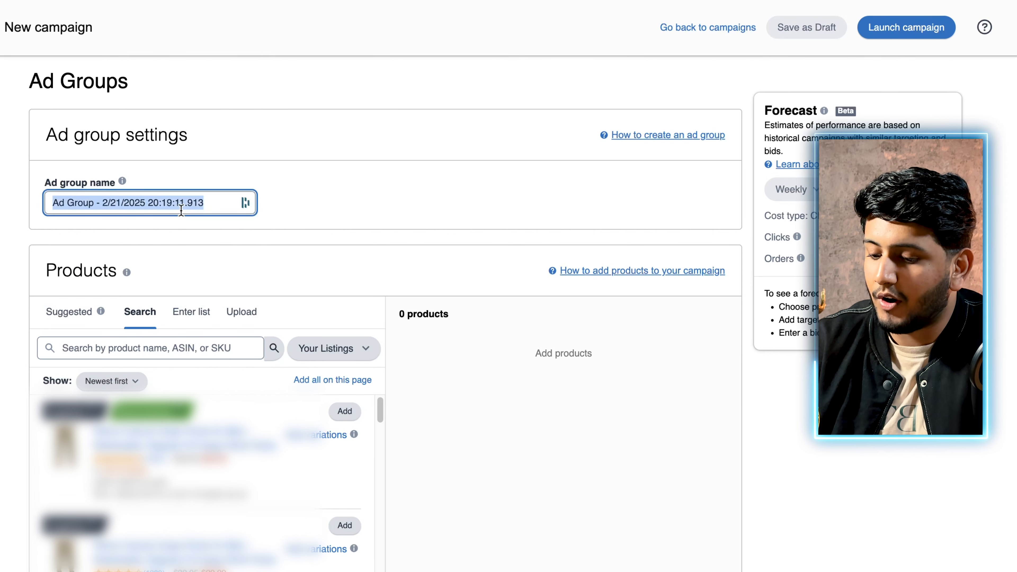
type("Pro")
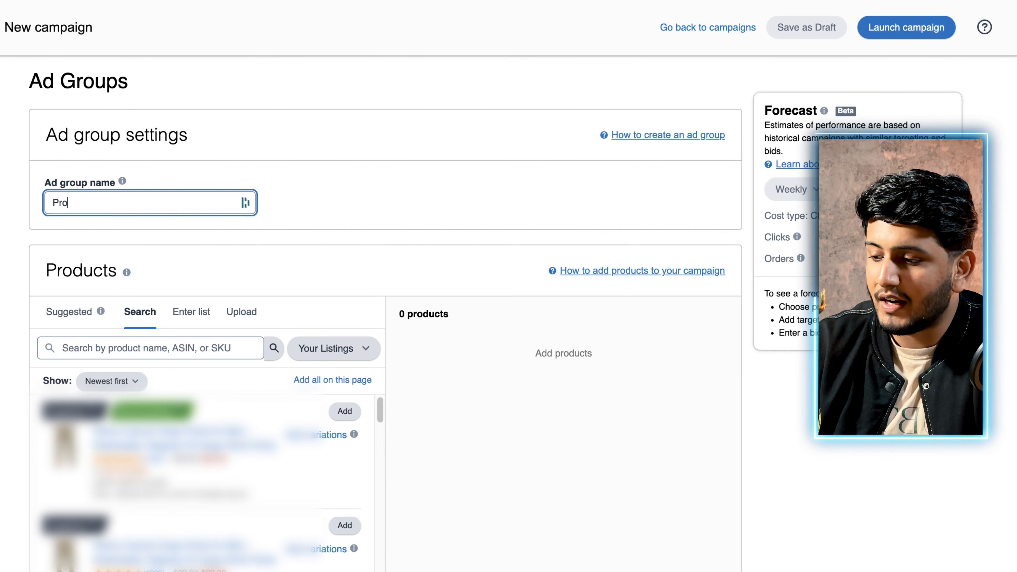
type("duct Targeting")
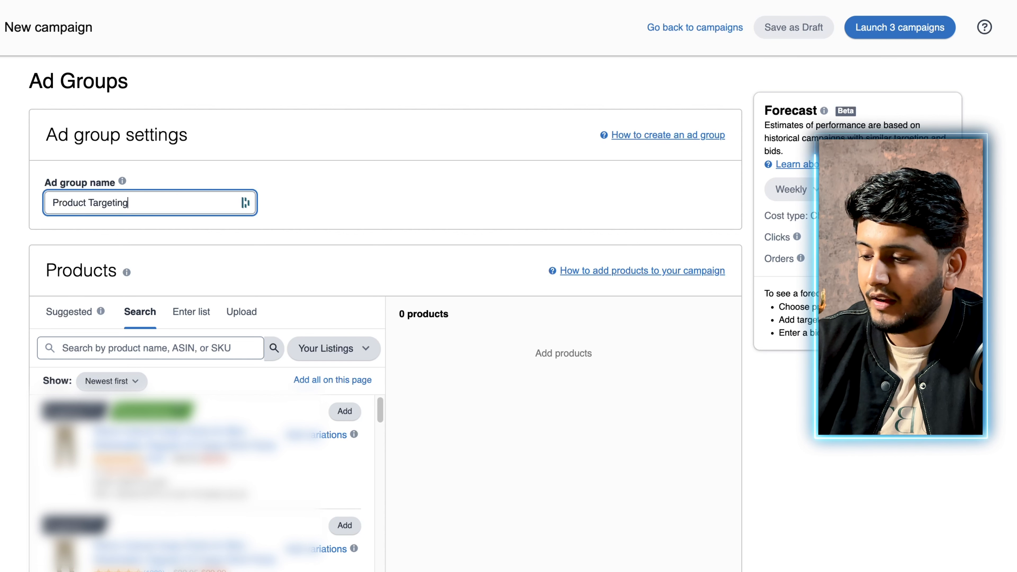
scroll(360, 320, "down", 3)
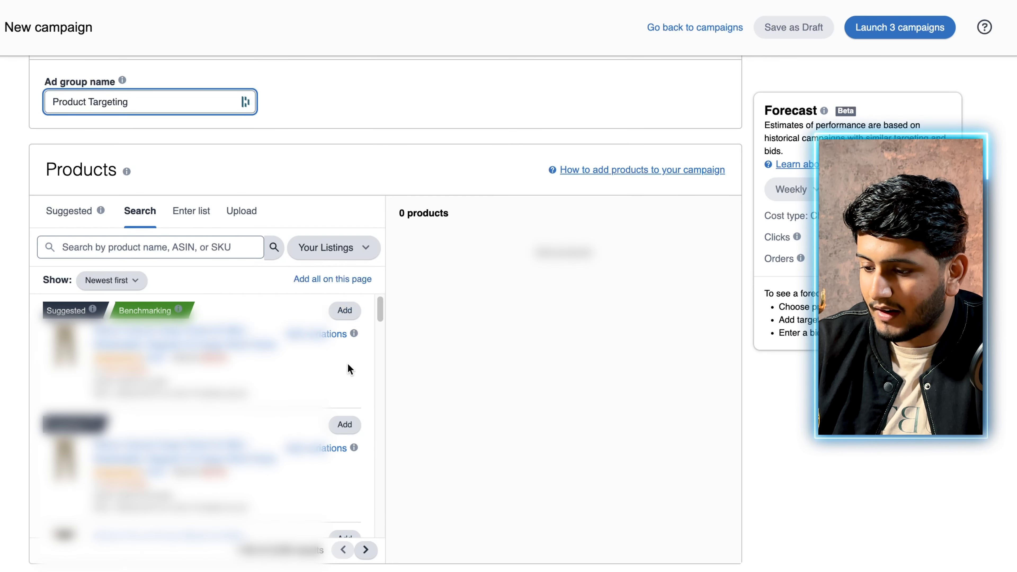
left_click(343, 428)
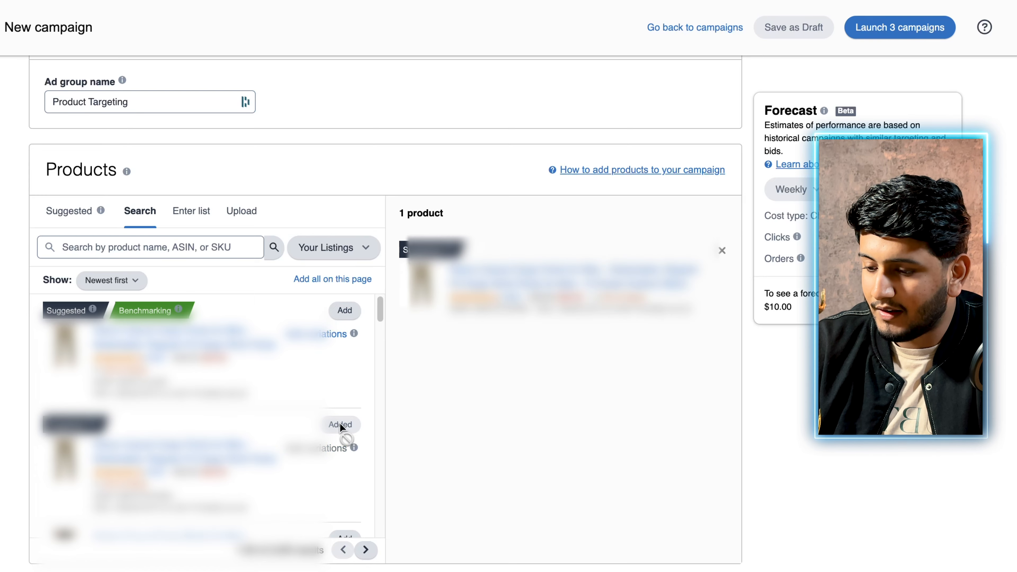
Set the campaign to manual targeting and choose product targeting instead of keyword targeting.
scroll(404, 395, "down", 10)
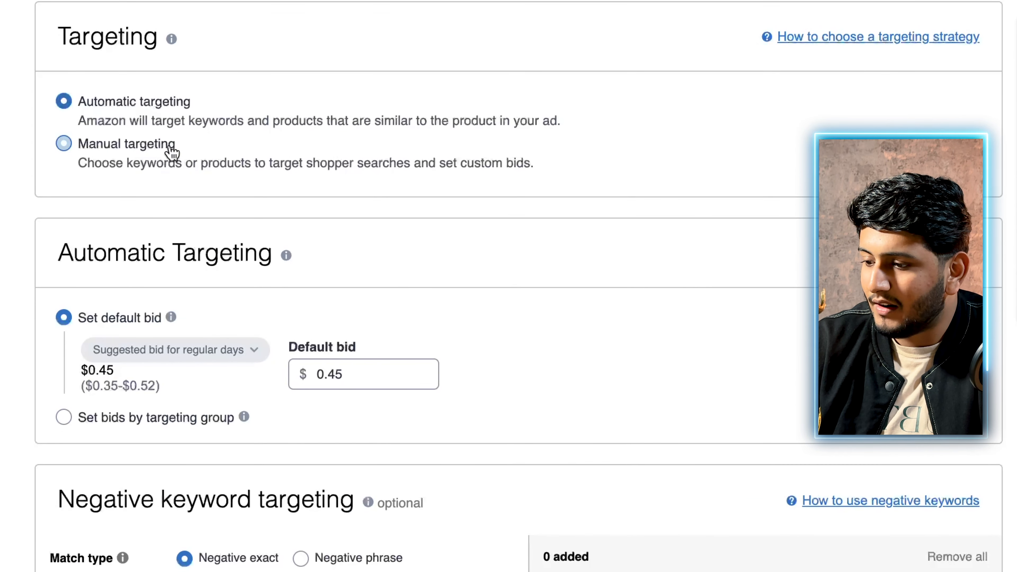
left_click(169, 152)
scroll(169, 153, "down", 4)
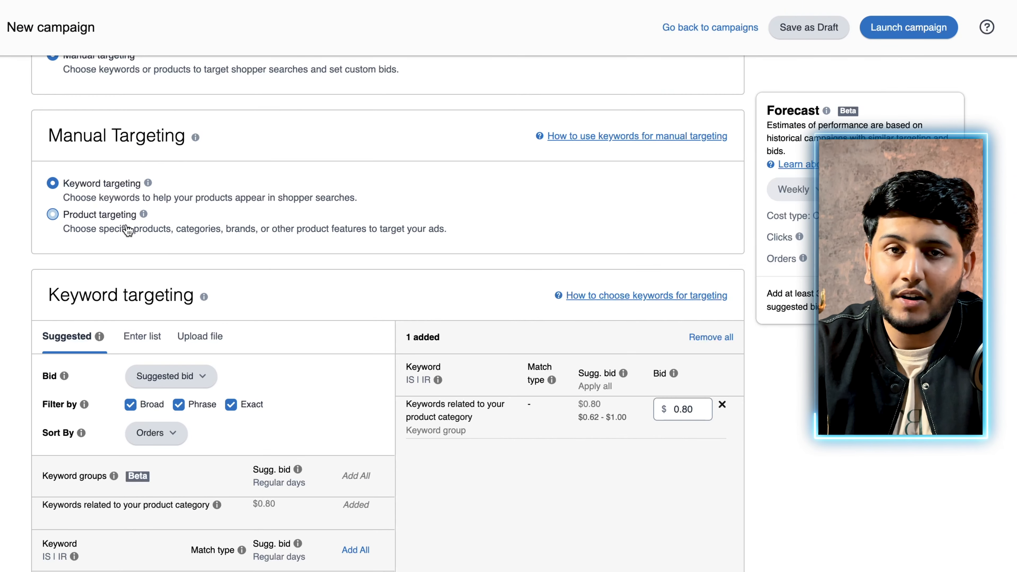
left_click(112, 219)
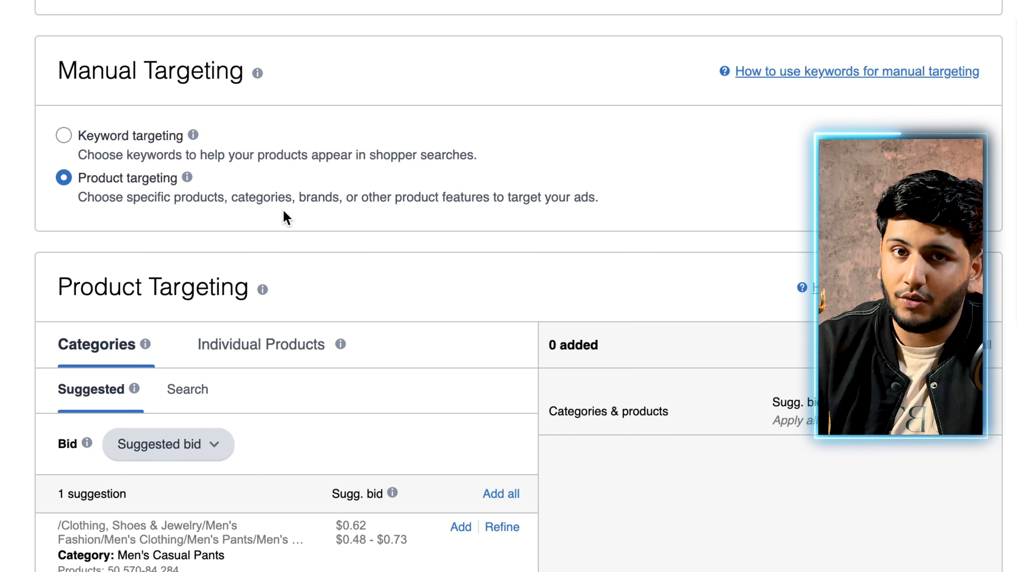
Switch product targeting to individual products and look through the suggested competitor products.
scroll(285, 234, "down", 3)
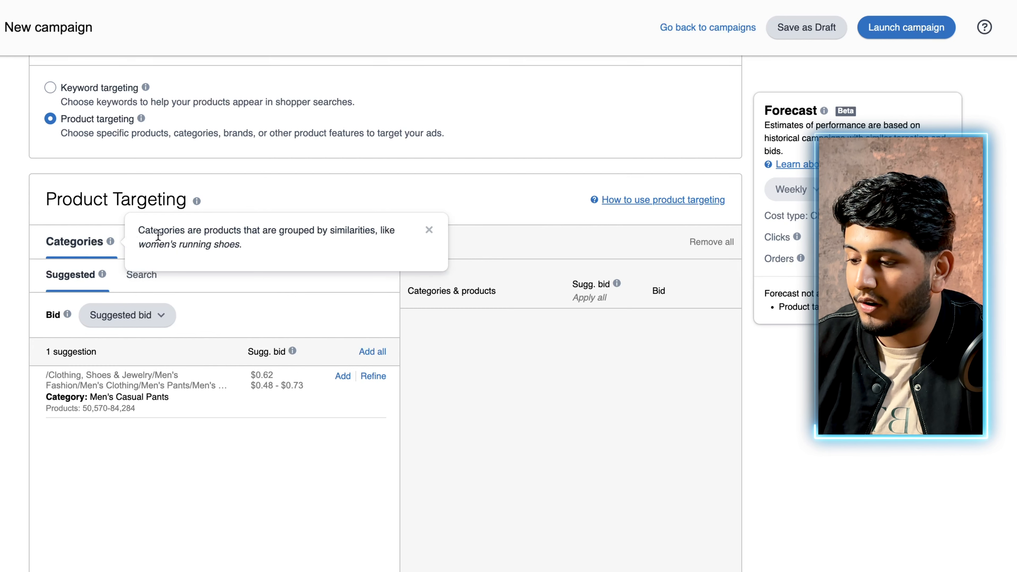
left_click(209, 253)
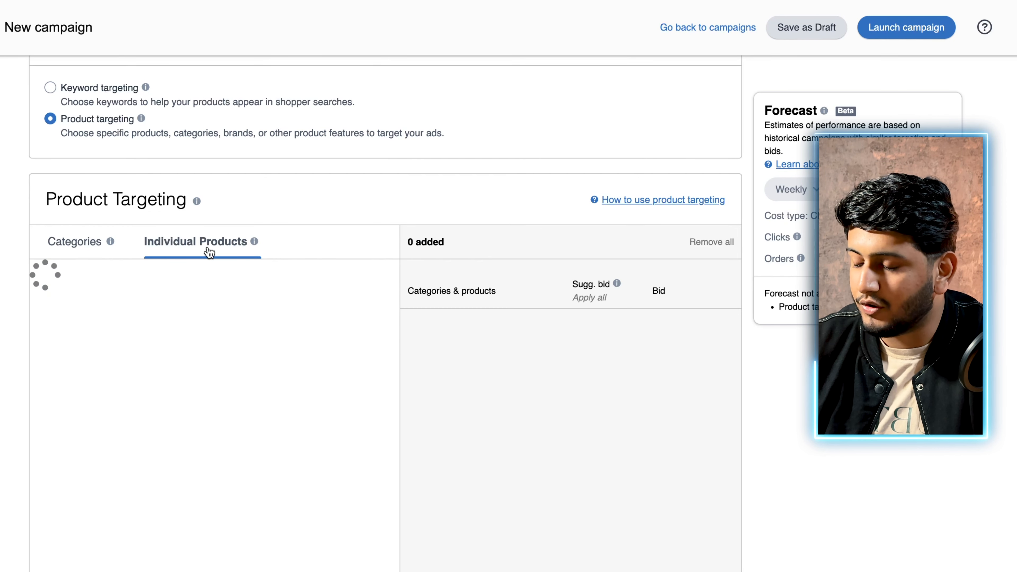
scroll(209, 252, "down", 2)
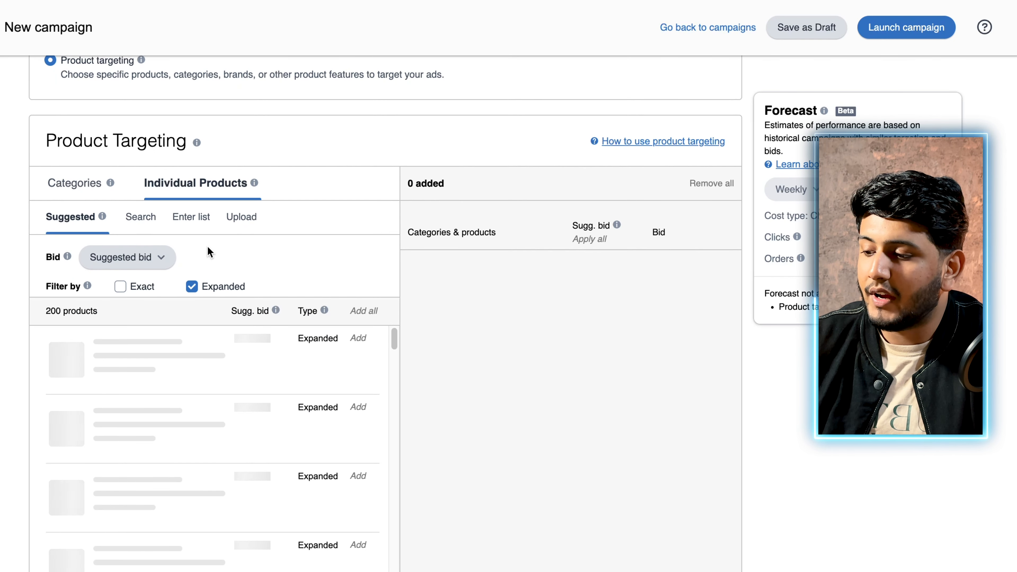
scroll(207, 245, "down", 2)
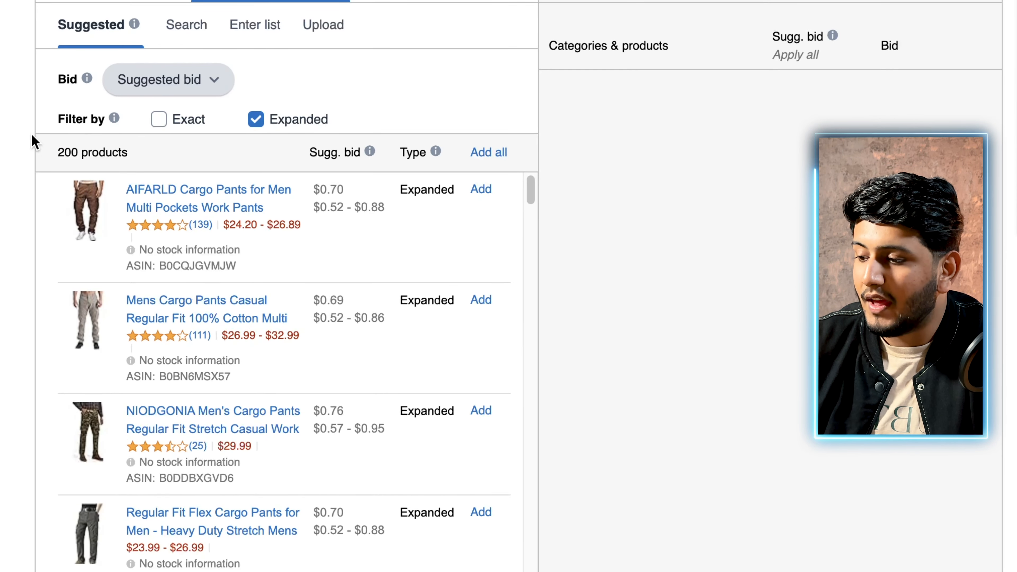
scroll(31, 133, "down", 4)
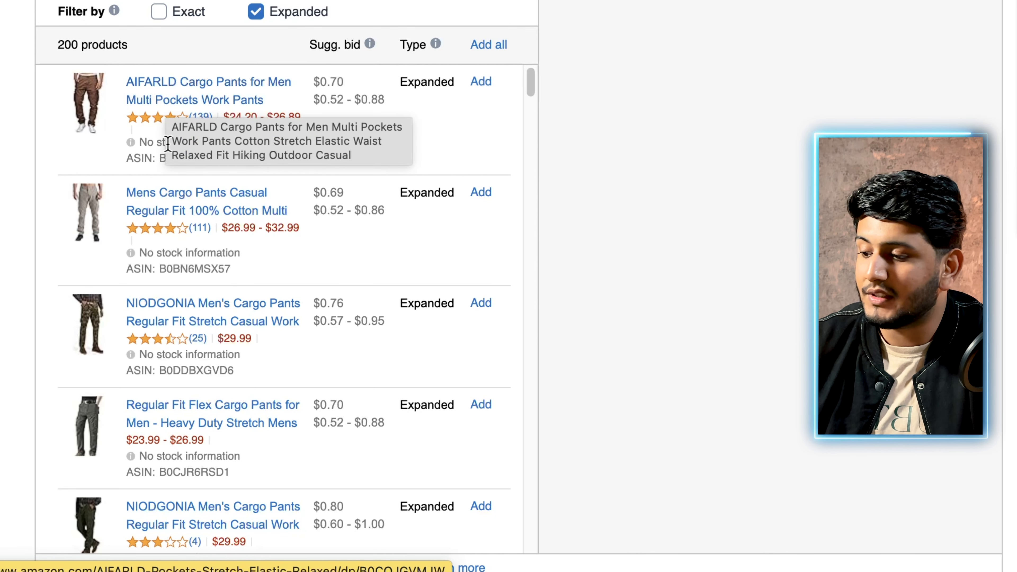
scroll(170, 161, "down", 5)
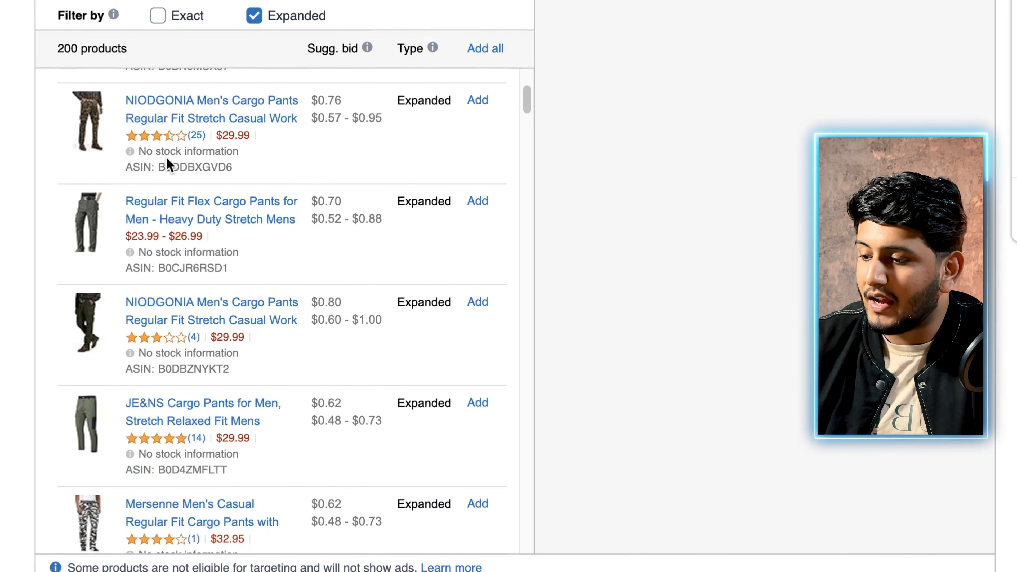
scroll(168, 160, "up", 3)
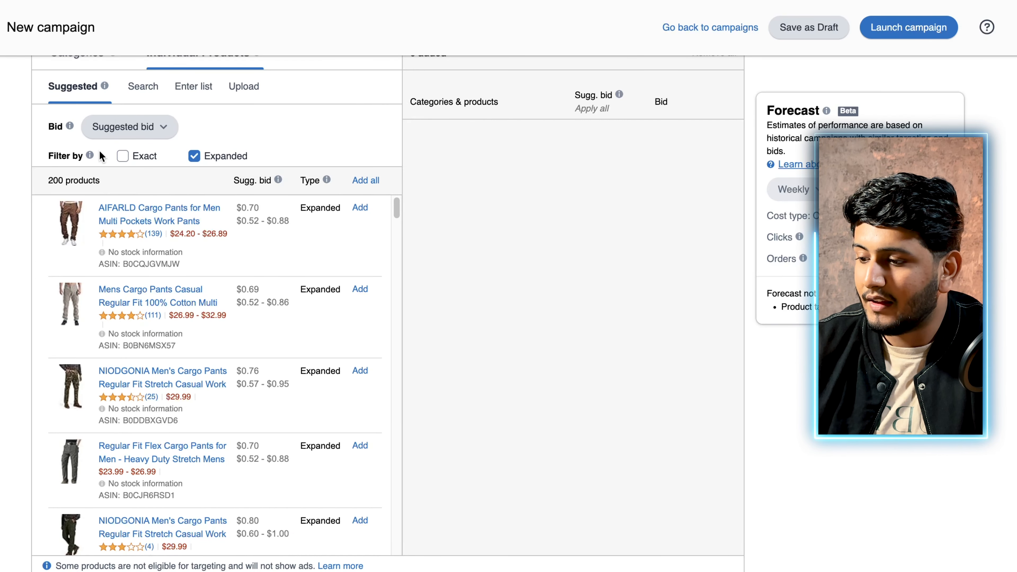
Filter the suggested products to Exact only, leaving Expanded off.
left_click(123, 156)
left_click(195, 157)
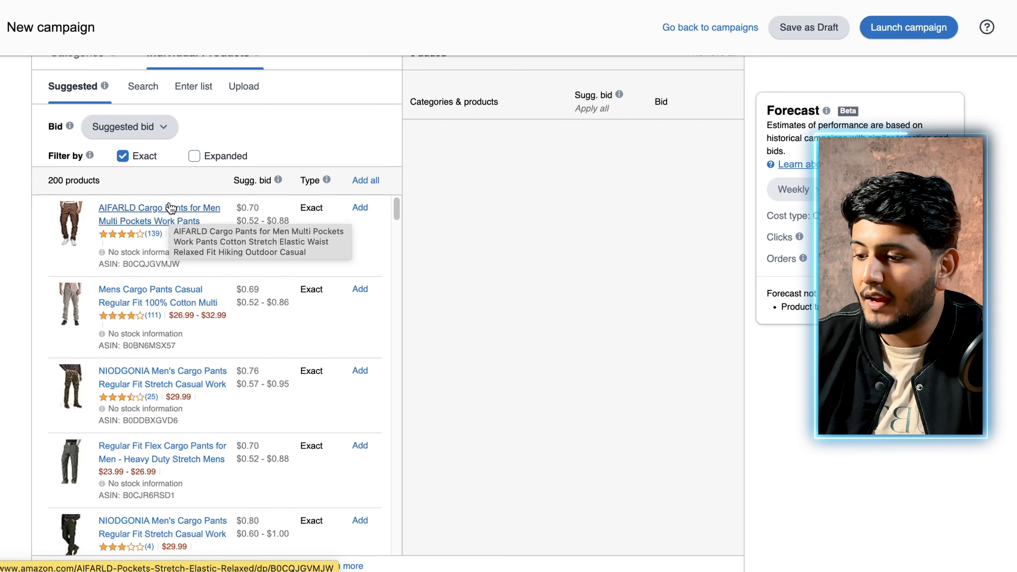
left_click(194, 156)
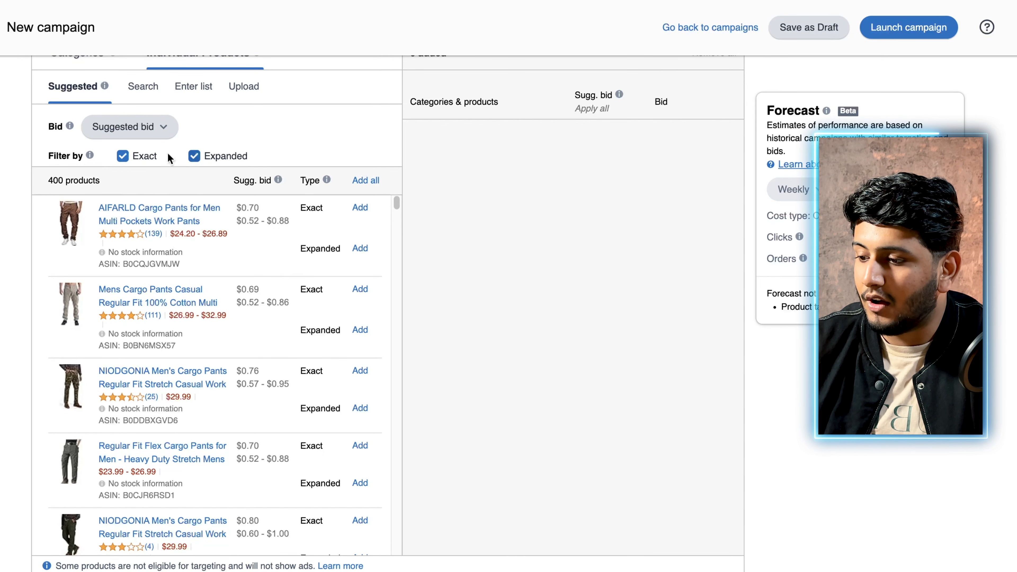
left_click(194, 155)
Add the first three suggested cargo pants (AIFARLD, Mens Cargo Pants Casual and NIODGONIA) as exact product targets.
left_click(358, 207)
scroll(356, 205, "down", 2)
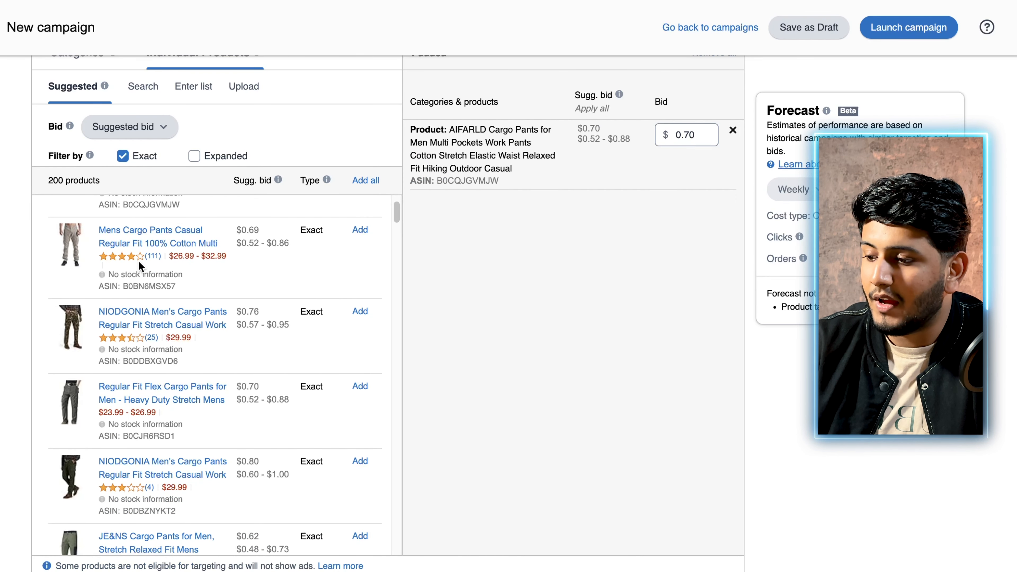
left_click(359, 230)
scroll(349, 232, "down", 2)
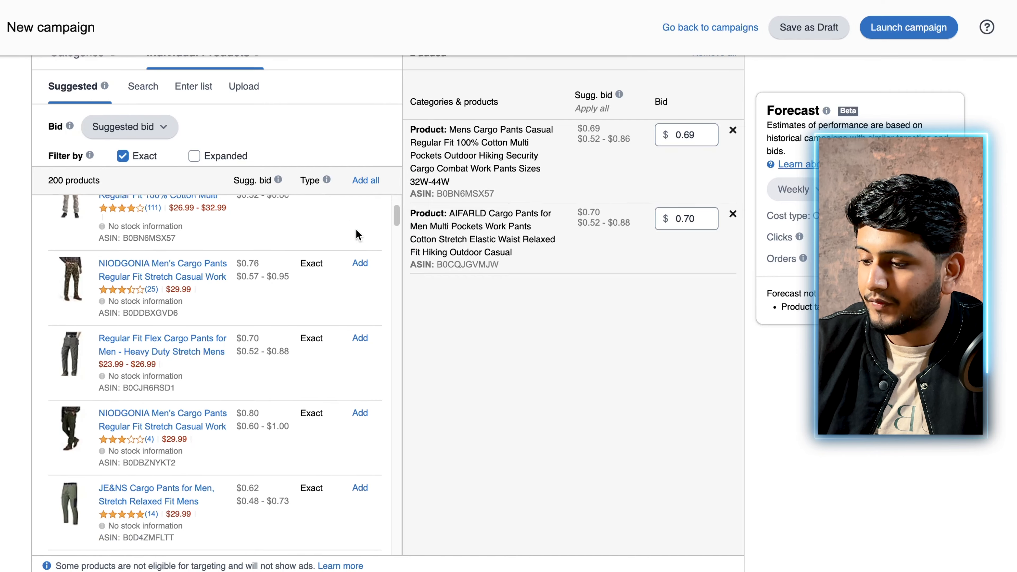
left_click(360, 257)
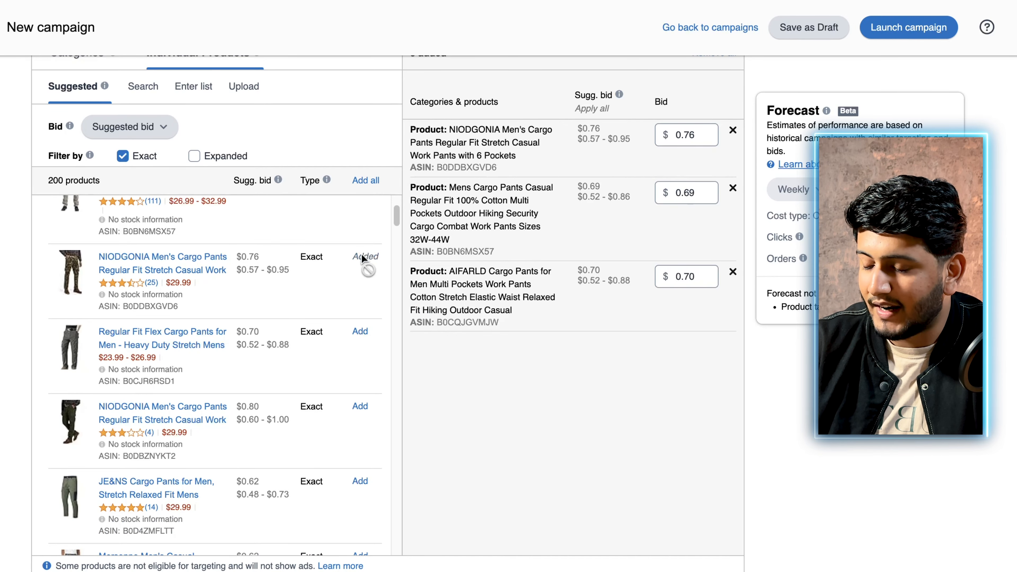
scroll(362, 255, "up", 1)
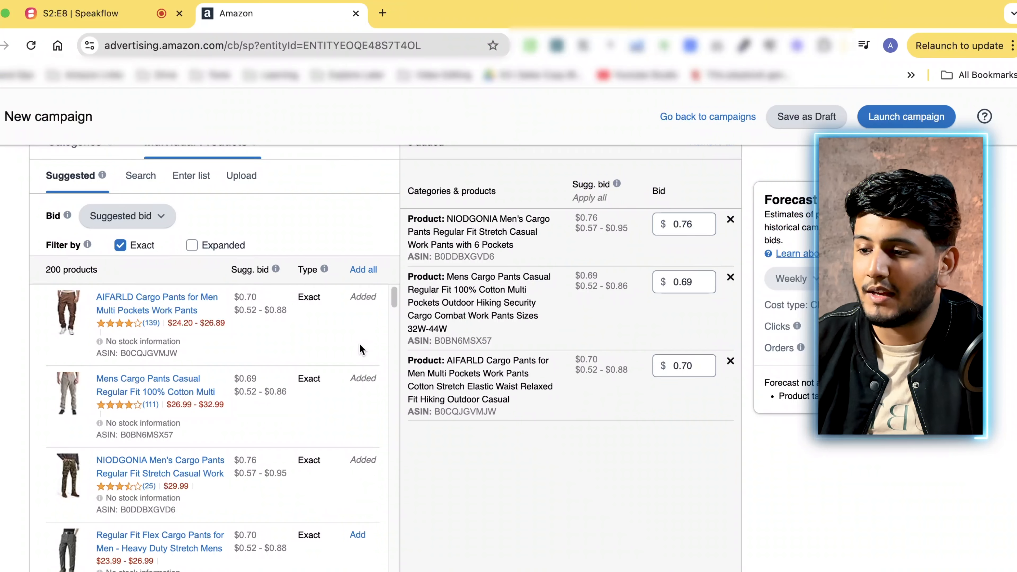
Open the Amazon store in a new browser tab and search for "water bottle".
left_click(379, 18)
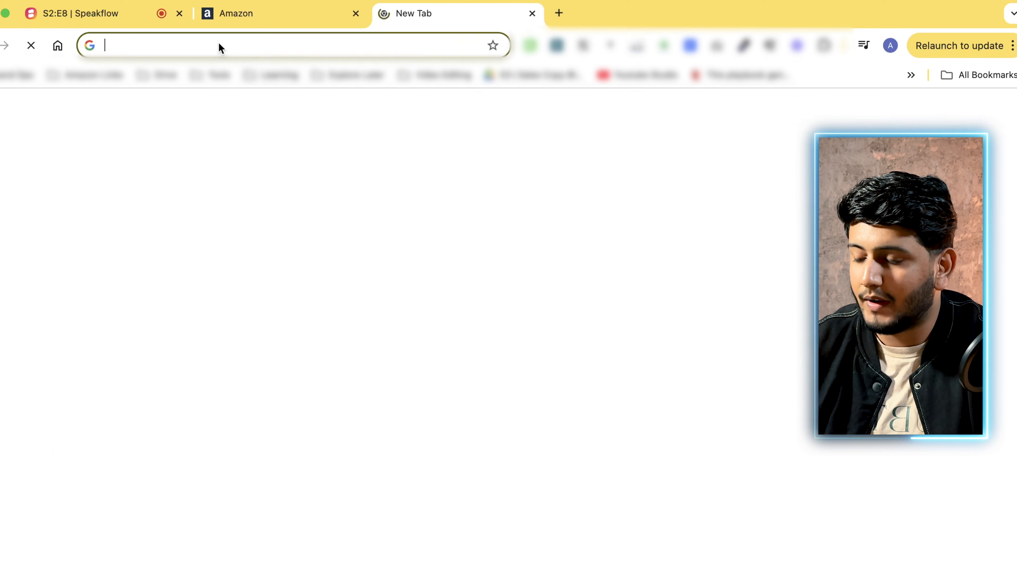
type("amazon")
key("Return")
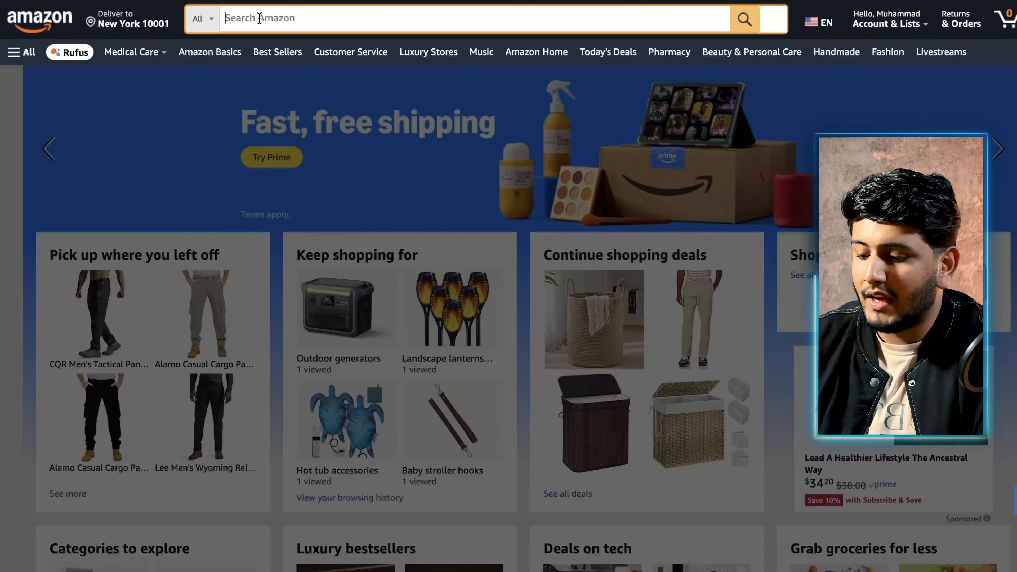
type("water b")
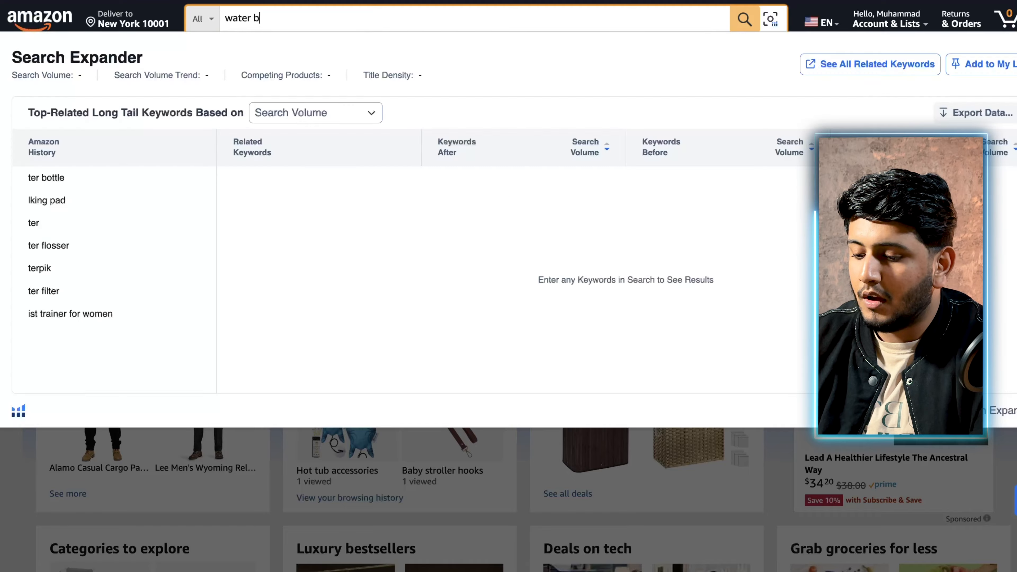
type("ottle")
key("Return")
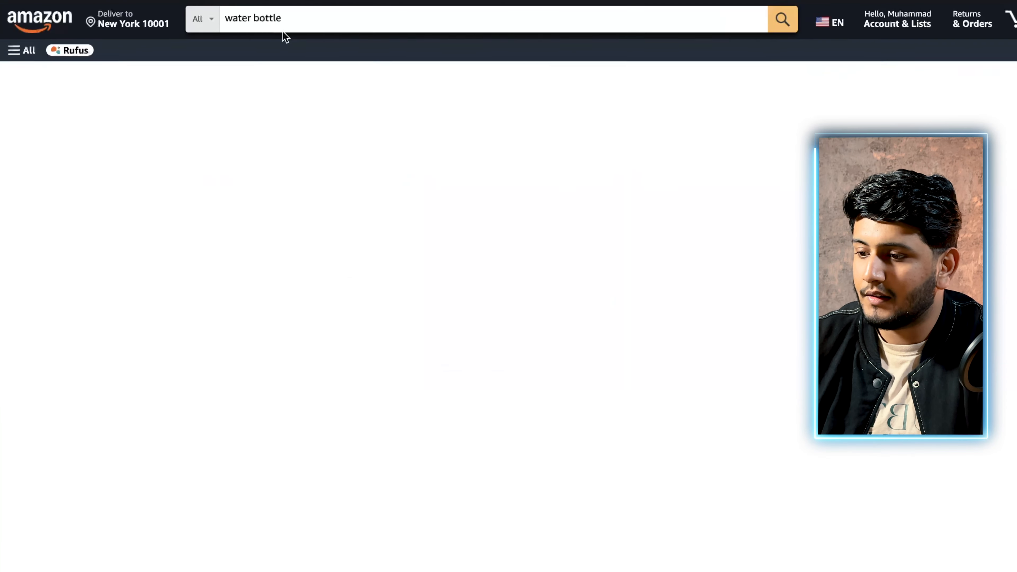
Narrow the water bottle results to Camping & Hiking Hydration Flasks, browse them and open one product's page.
scroll(309, 172, "down", 10)
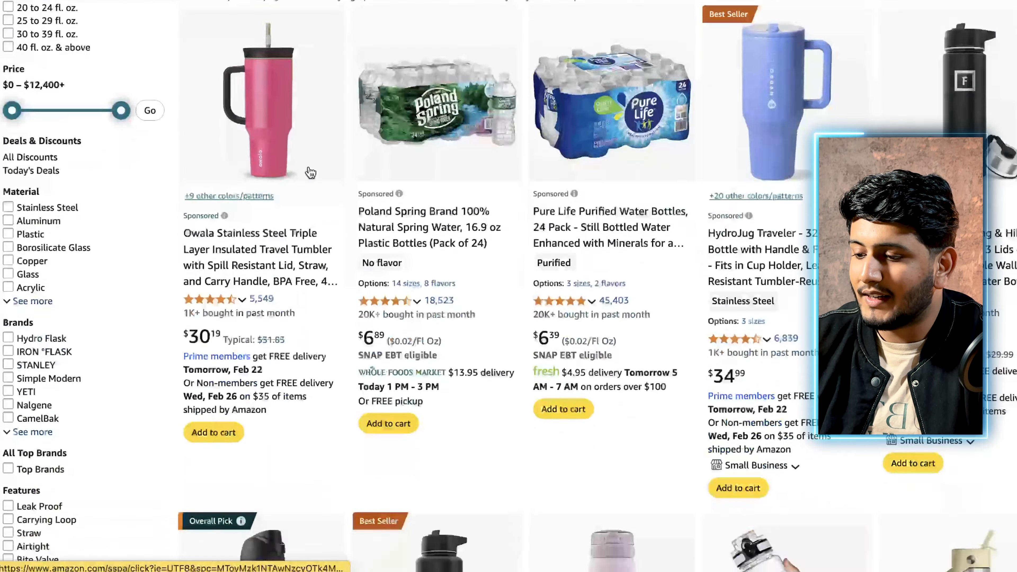
scroll(309, 172, "up", 6)
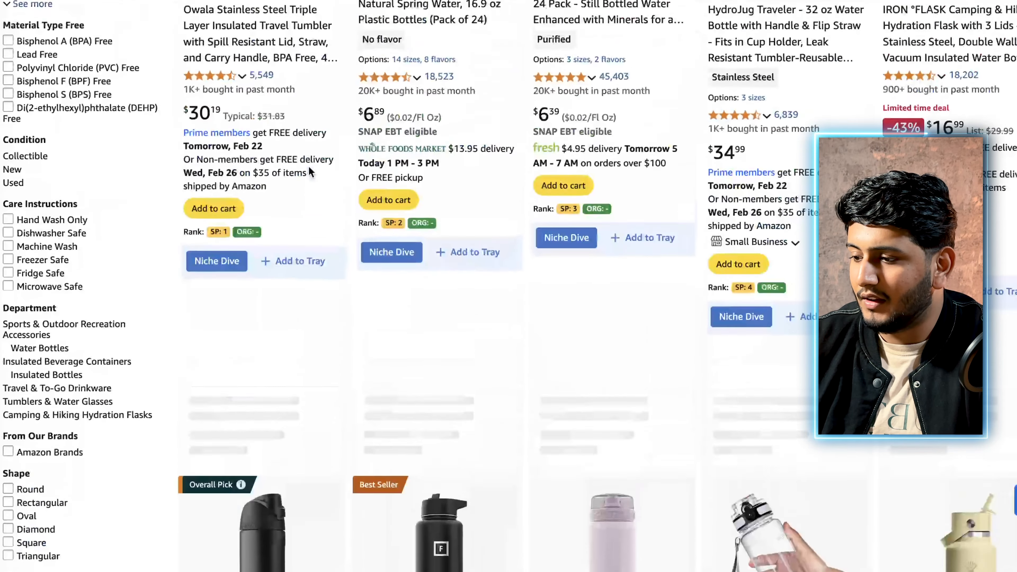
scroll(309, 171, "down", 8)
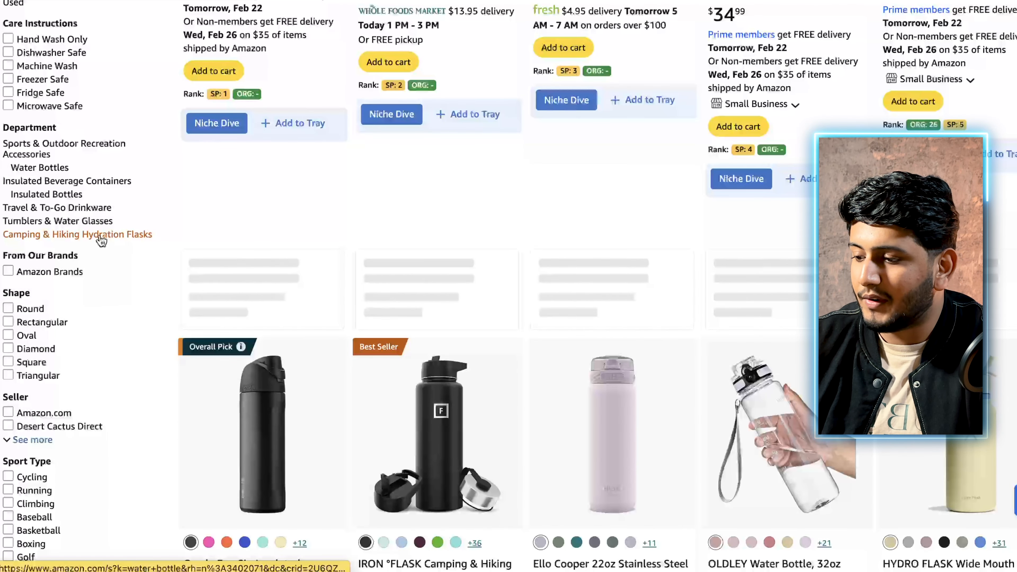
left_click(78, 235)
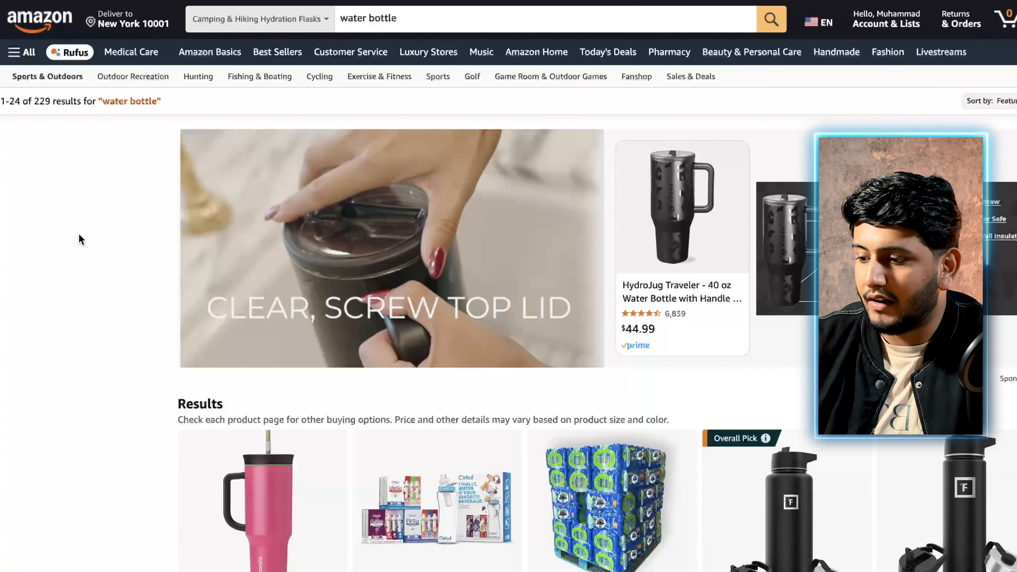
scroll(188, 300, "down", 18)
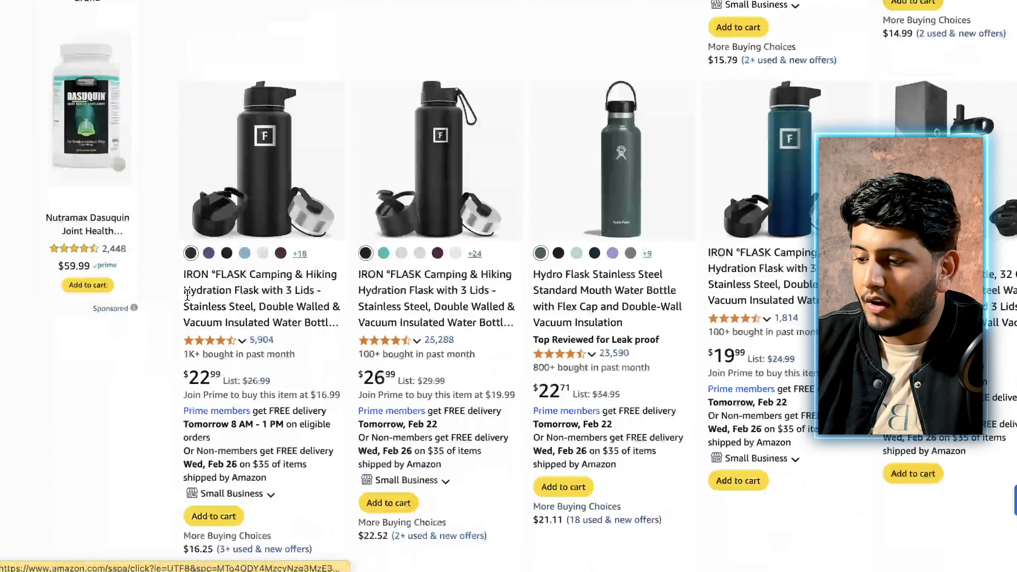
scroll(242, 411, "down", 2)
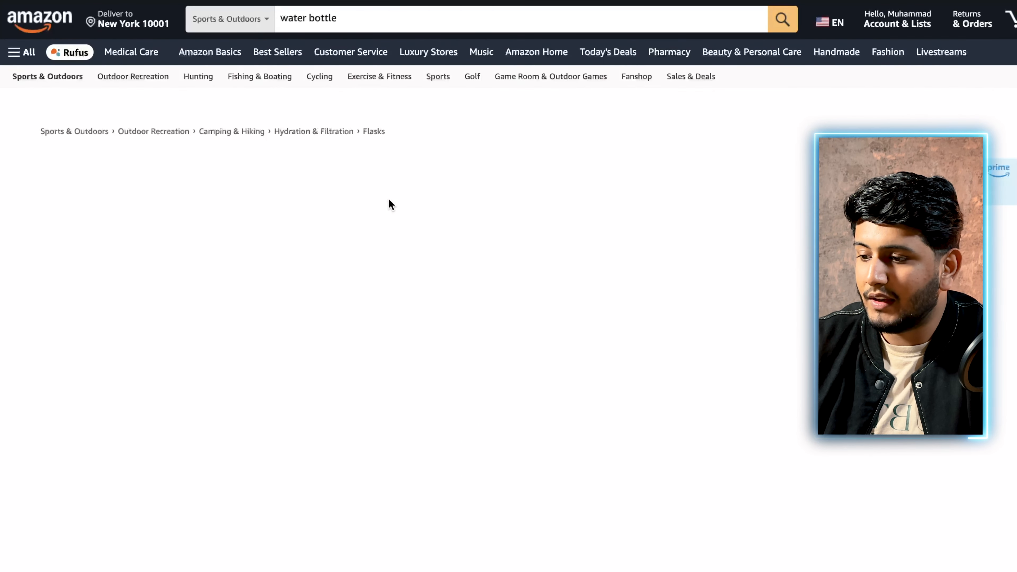
Open the Flasks category from the product page's category trail and browse its results for competing bottles.
left_click(368, 132)
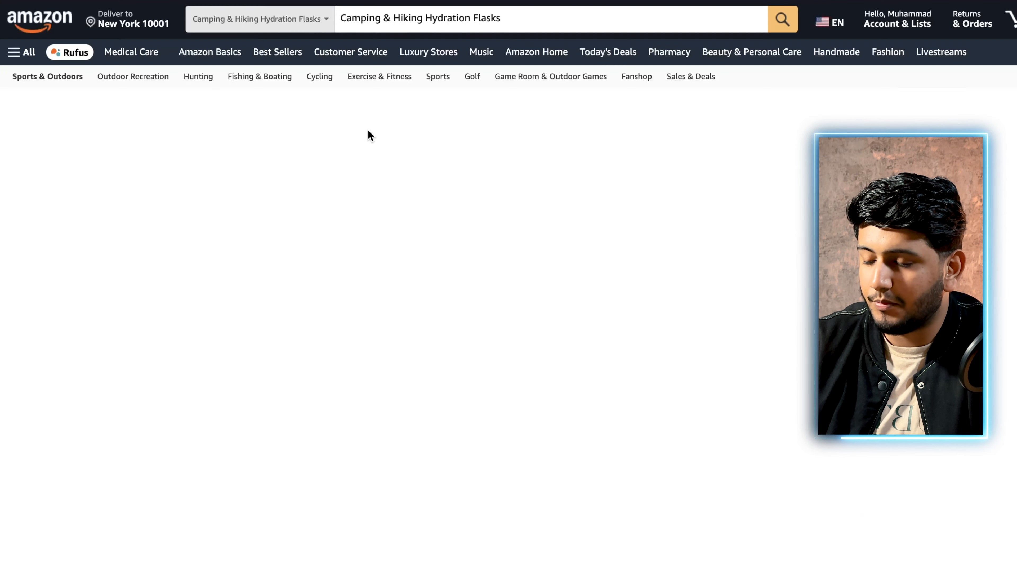
scroll(369, 136, "down", 8)
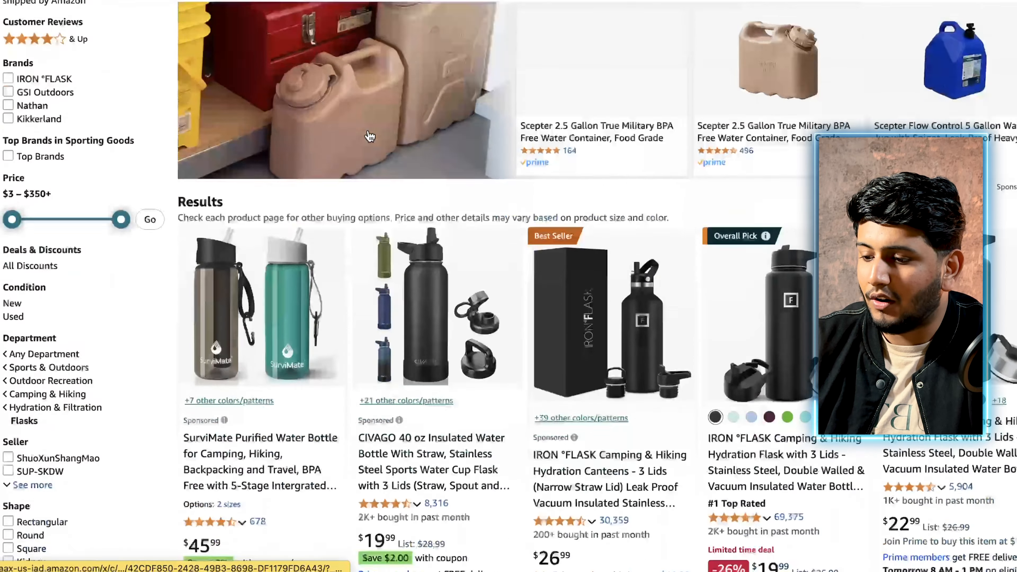
scroll(369, 137, "down", 13)
scroll(369, 136, "up", 20)
scroll(369, 136, "down", 12)
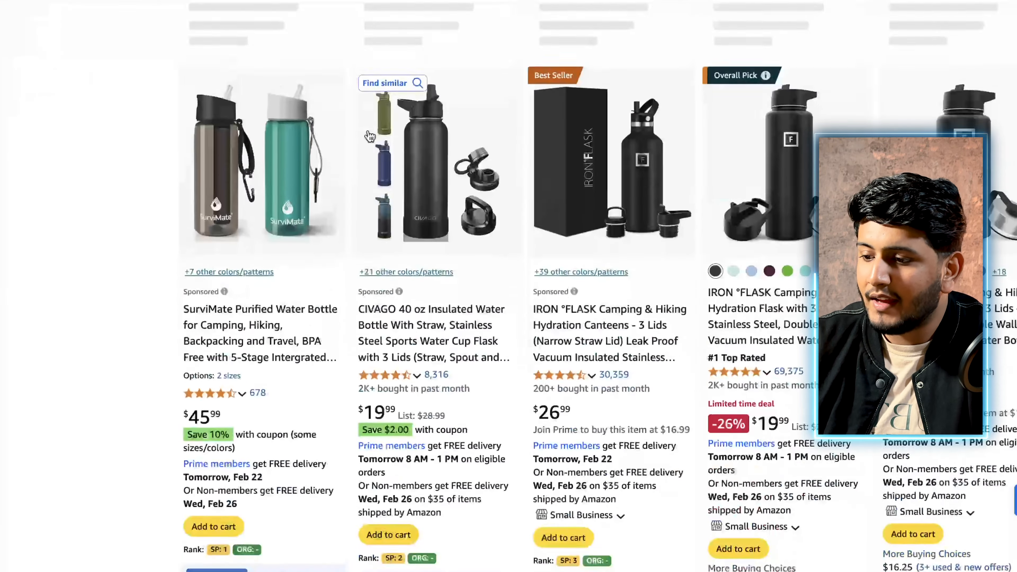
scroll(370, 136, "down", 9)
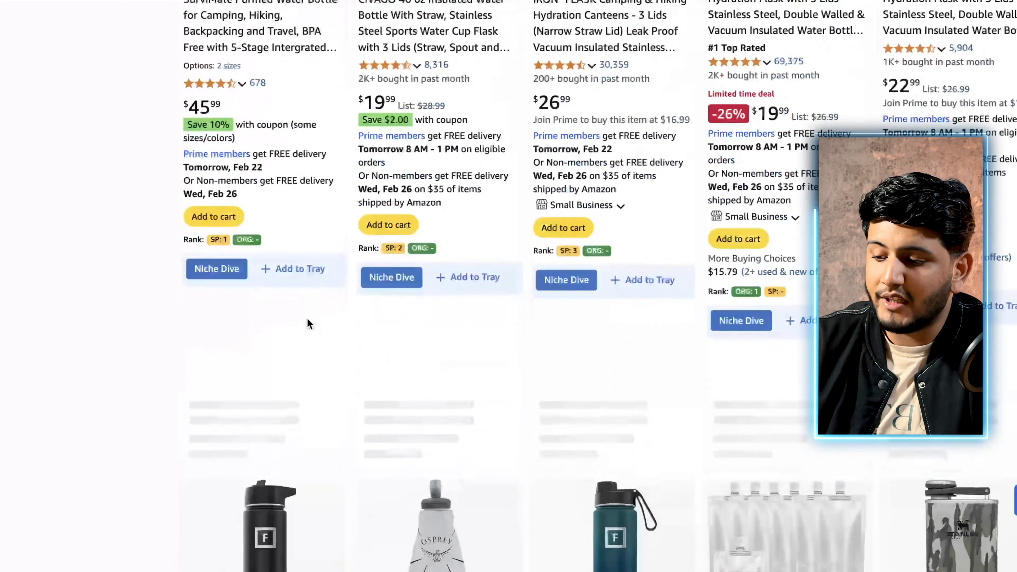
scroll(309, 325, "up", 20)
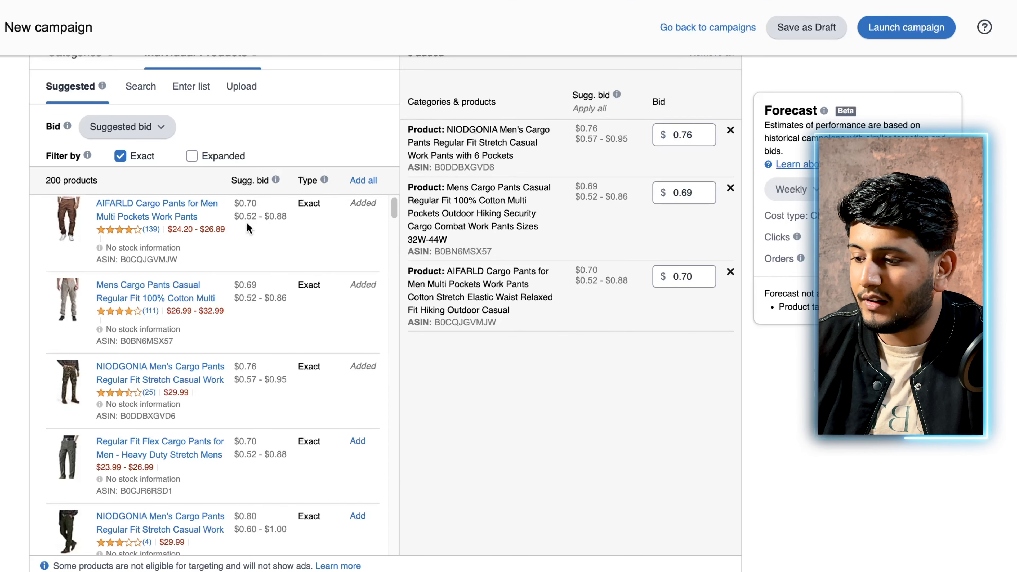
Add the Regular Fit Flex Cargo Pants and the $29.99 NIODGONIA pants with ASIN B0DBZNYKT2 as exact product targets.
scroll(19, 202, "down", 3)
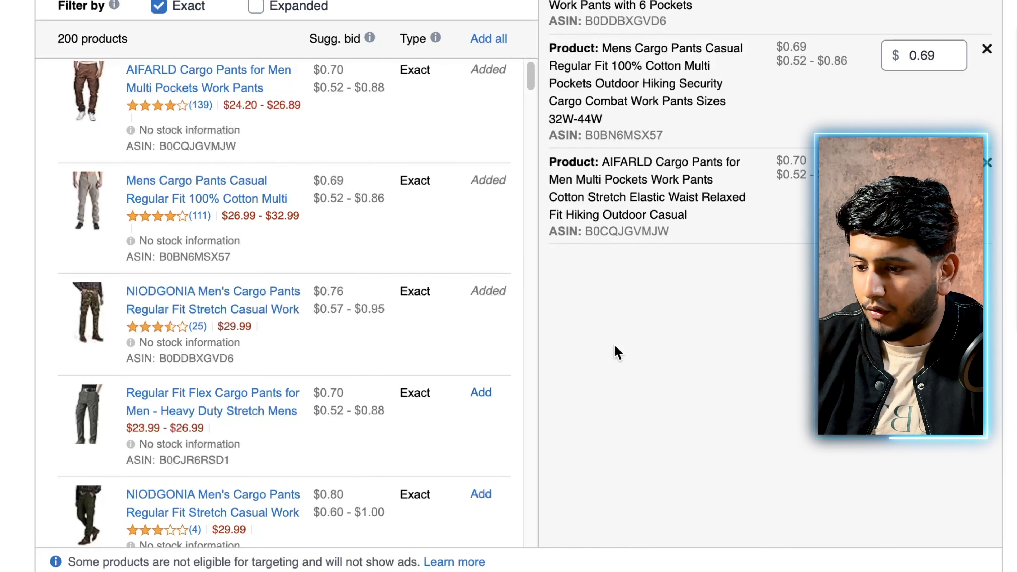
scroll(792, 213, "up", 1)
scroll(716, 396, "down", 4)
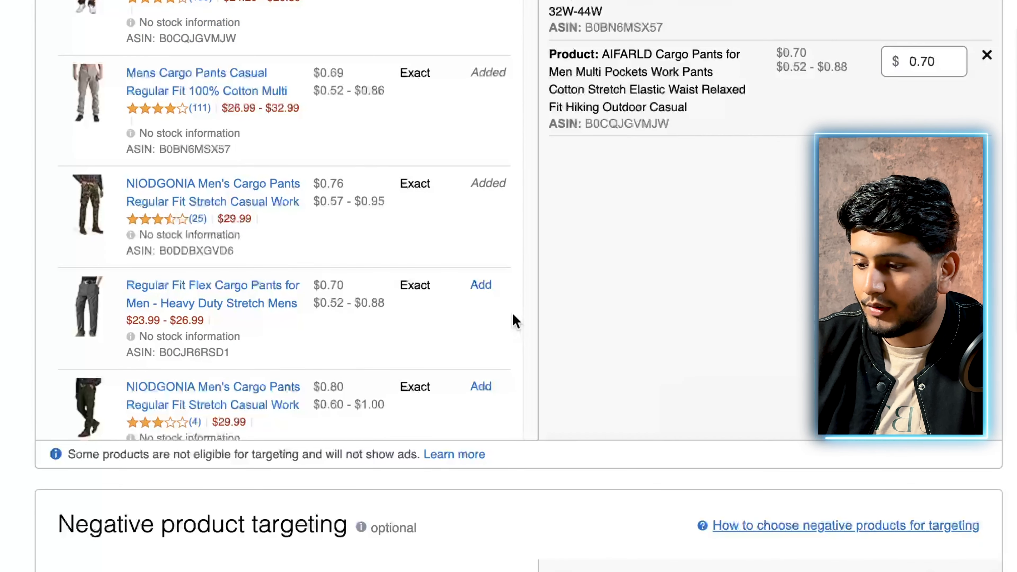
left_click(481, 285)
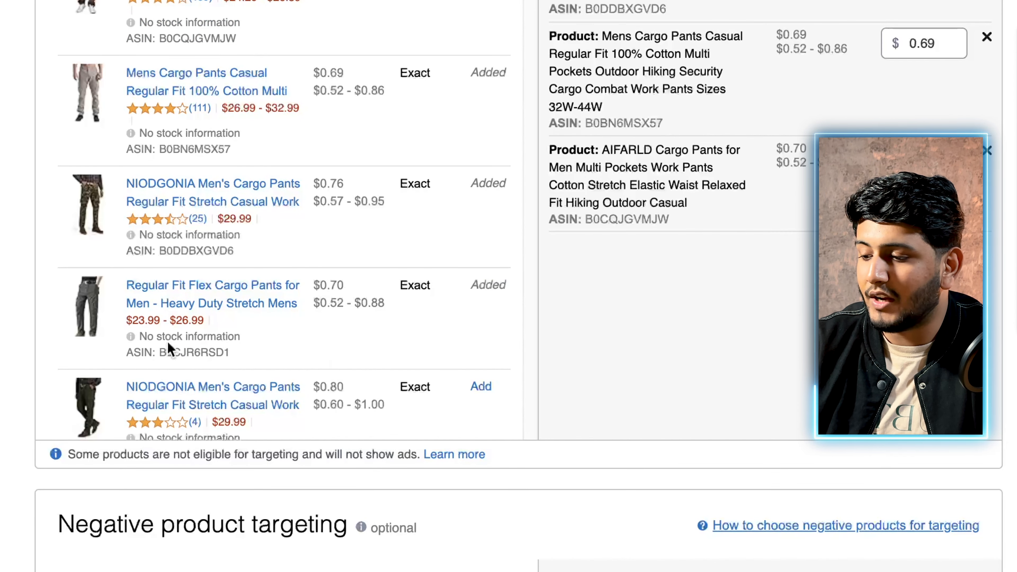
scroll(216, 333, "down", 1)
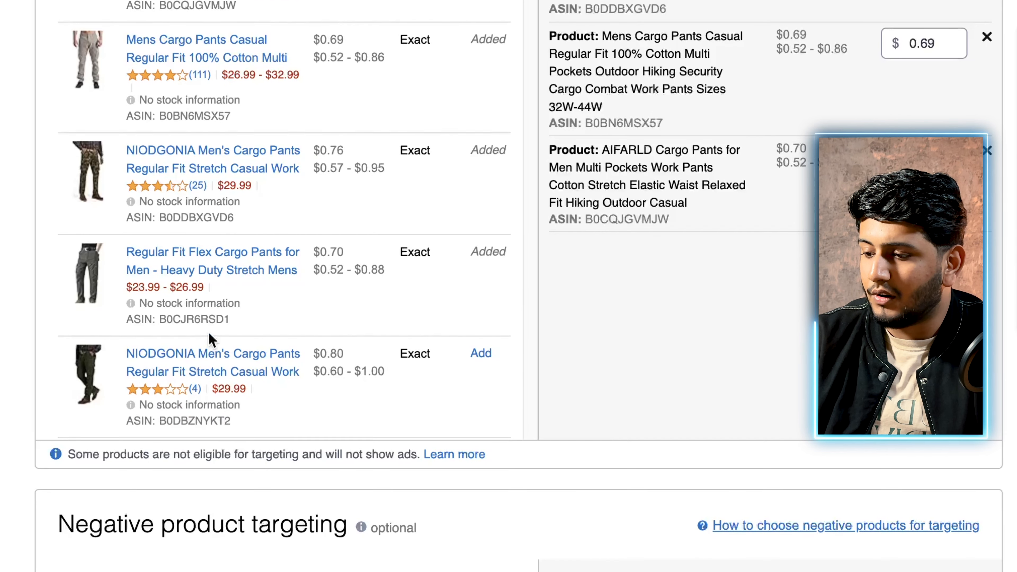
scroll(205, 313, "down", 3)
scroll(204, 315, "down", 1)
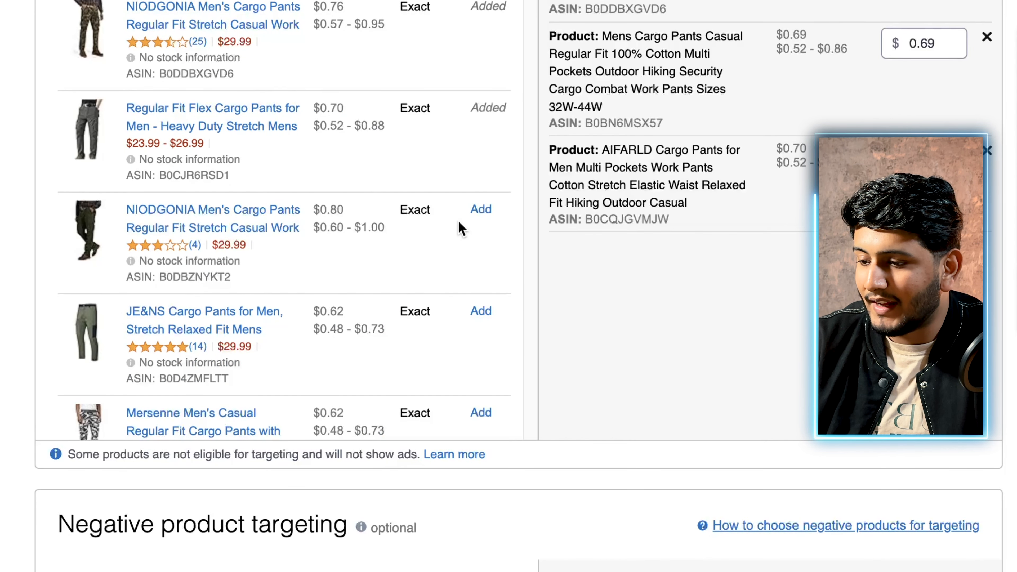
left_click(479, 218)
scroll(220, 296, "down", 2)
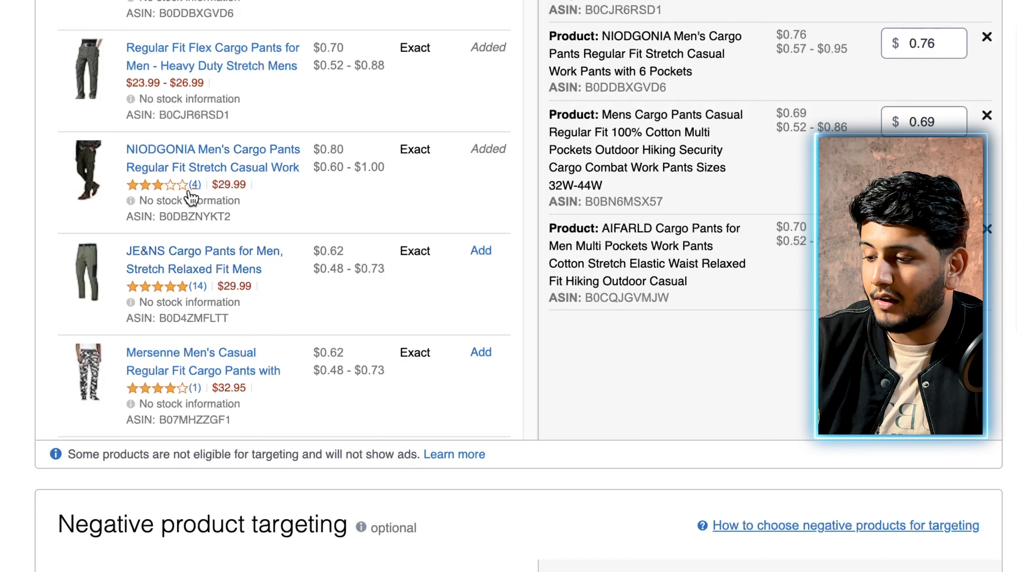
scroll(191, 197, "down", 1)
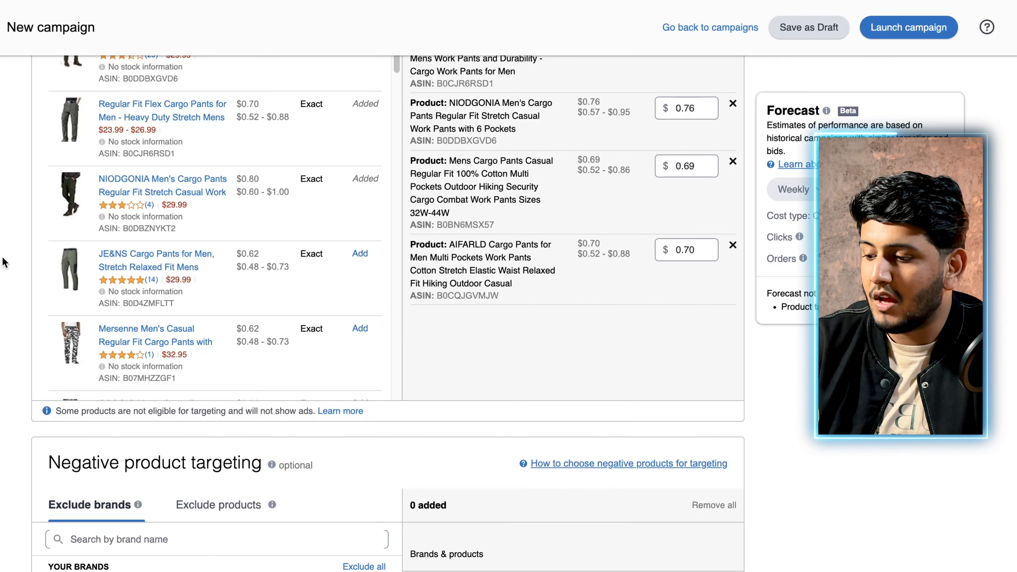
scroll(4, 262, "down", 1)
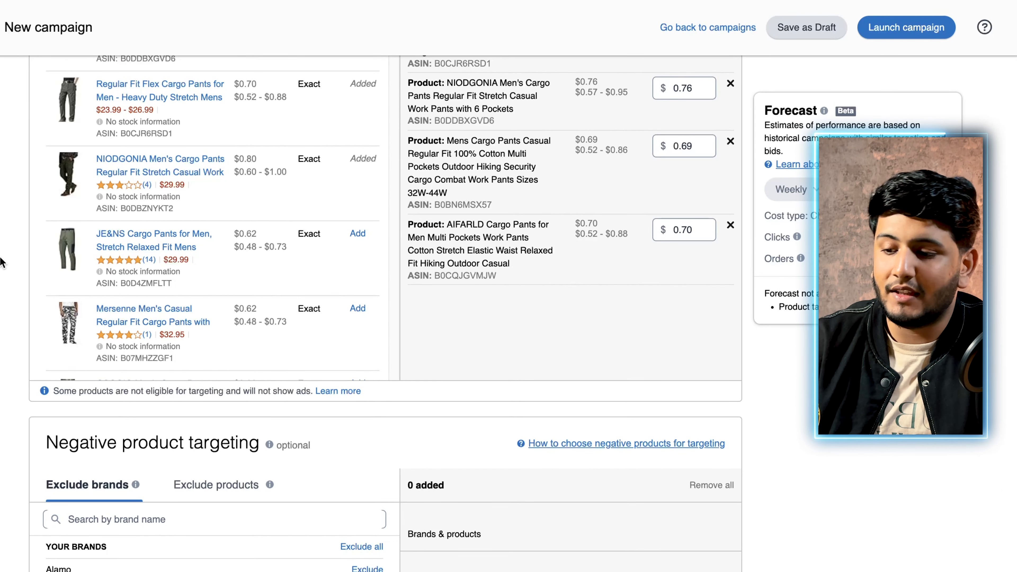
Inspect the bid options of the NIODGONIA target at the head of the added products.
scroll(3, 261, "up", 5)
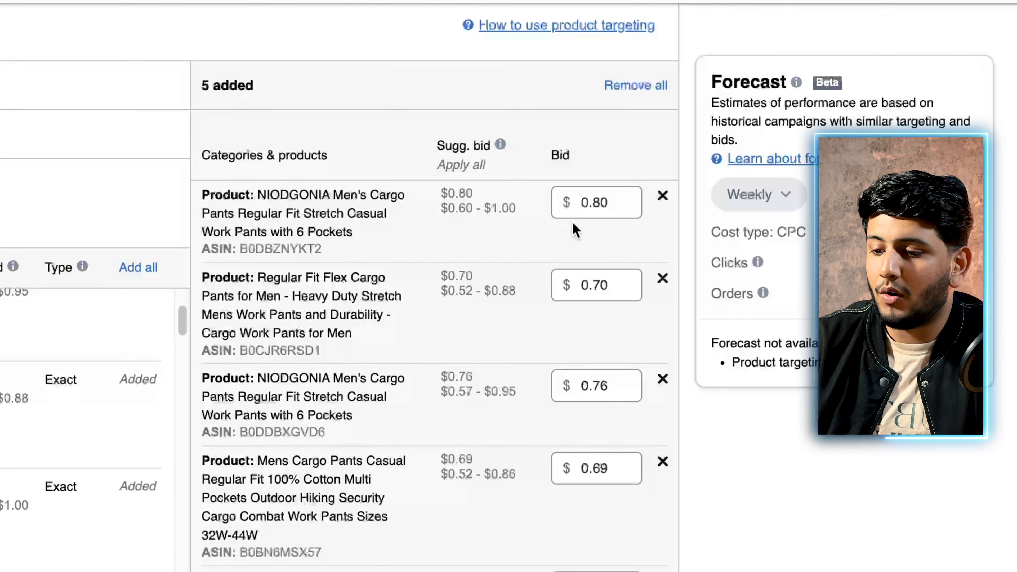
left_click(586, 203)
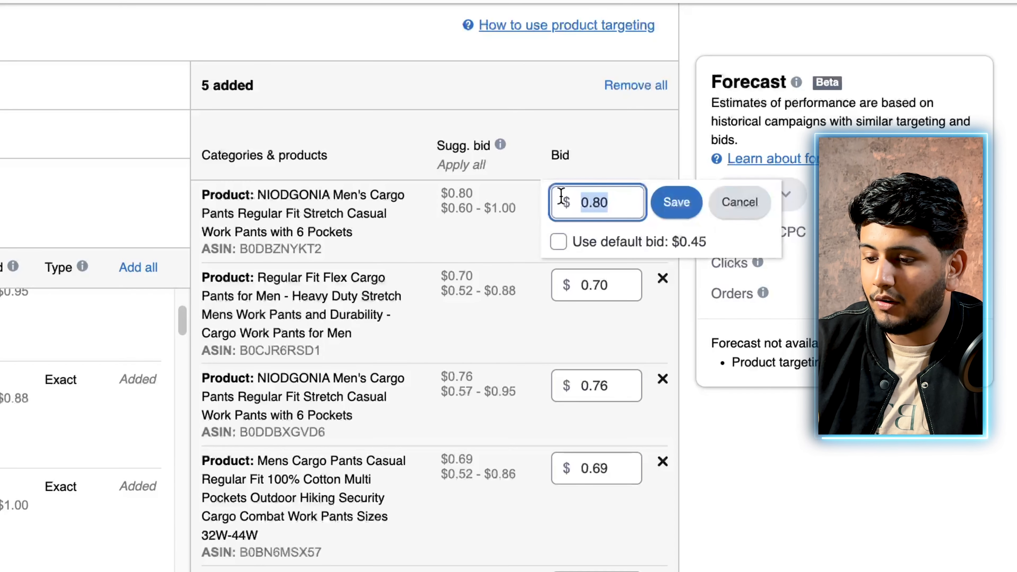
left_click(513, 217)
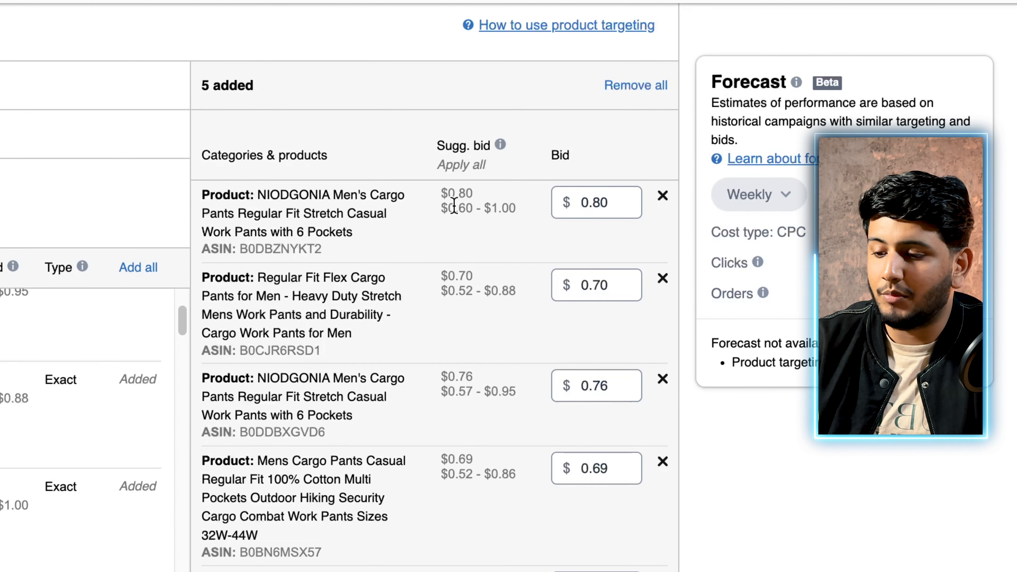
Set the campaign bidding strategy to Dynamic bids - down only.
scroll(331, 249, "down", 5)
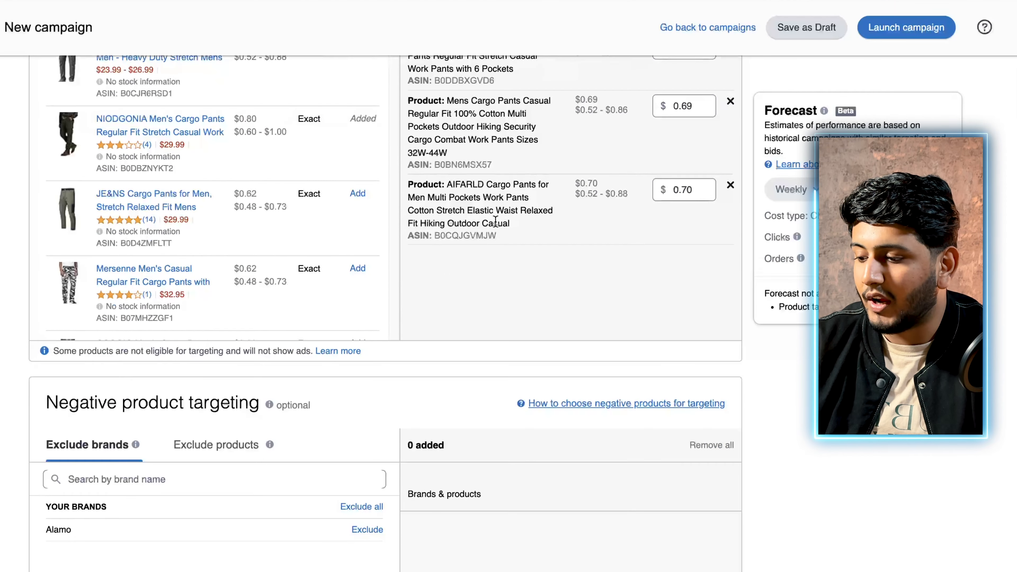
scroll(496, 221, "down", 3)
scroll(495, 221, "up", 2)
scroll(495, 221, "down", 4)
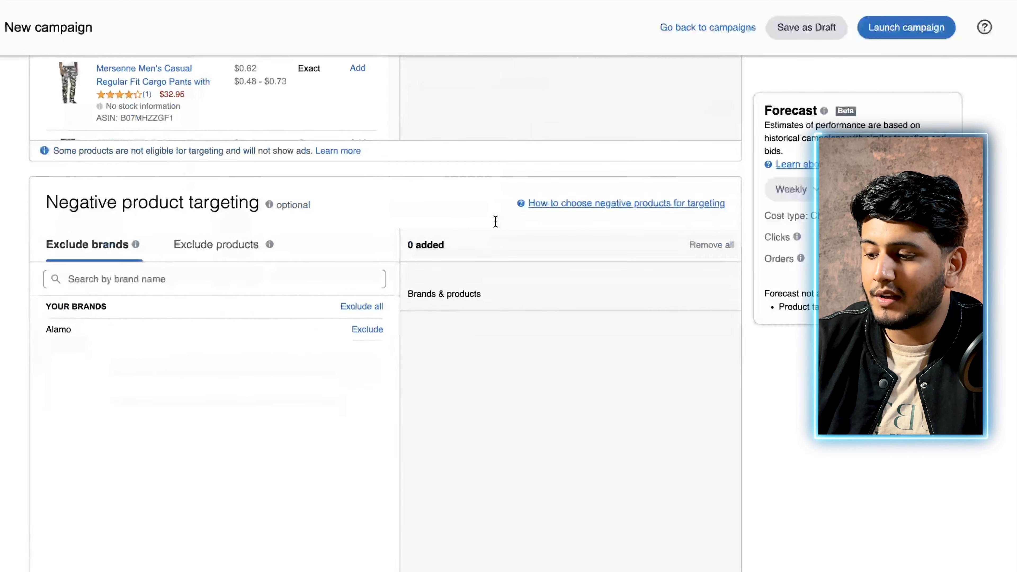
scroll(496, 222, "down", 3)
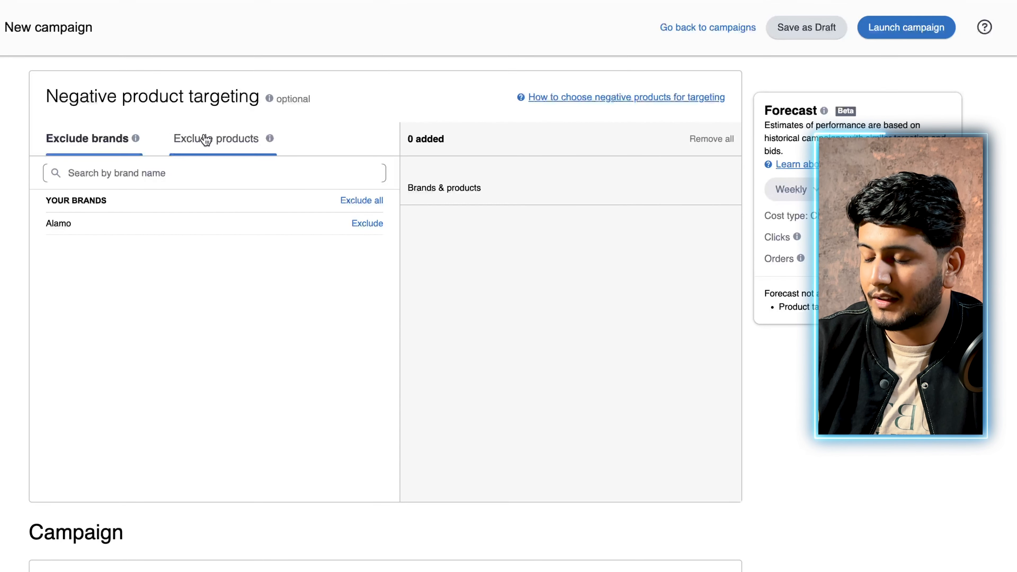
scroll(214, 162, "down", 4)
scroll(214, 163, "up", 3)
scroll(214, 162, "down", 9)
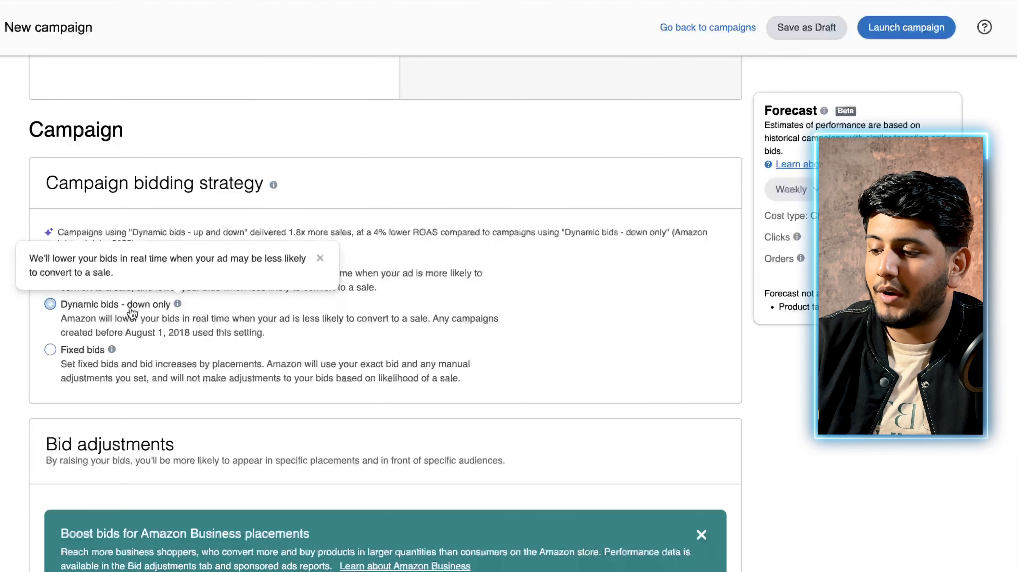
left_click(124, 313)
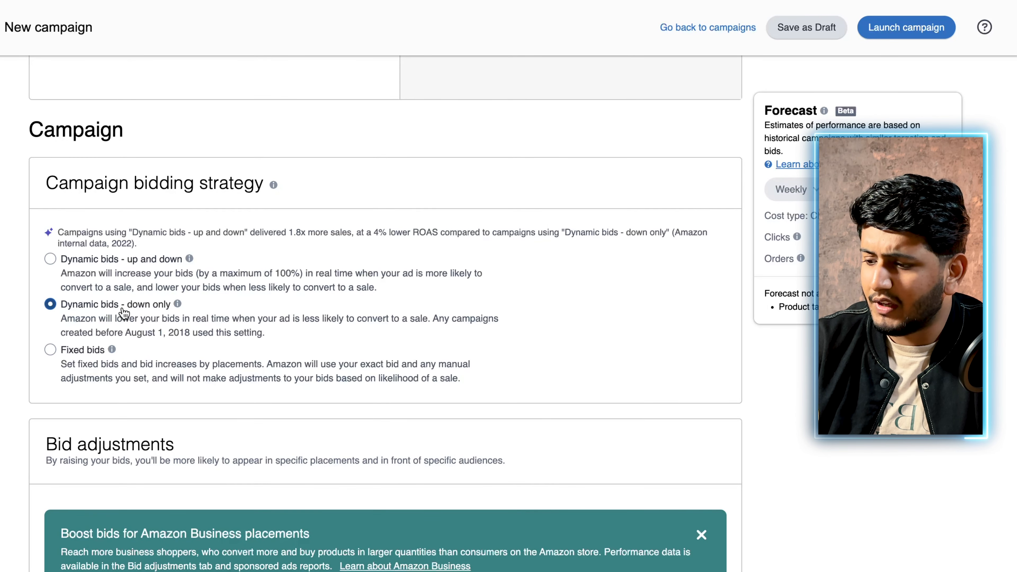
Look over the placement bid adjustments and the campaign's name and start date settings.
scroll(124, 314, "down", 1)
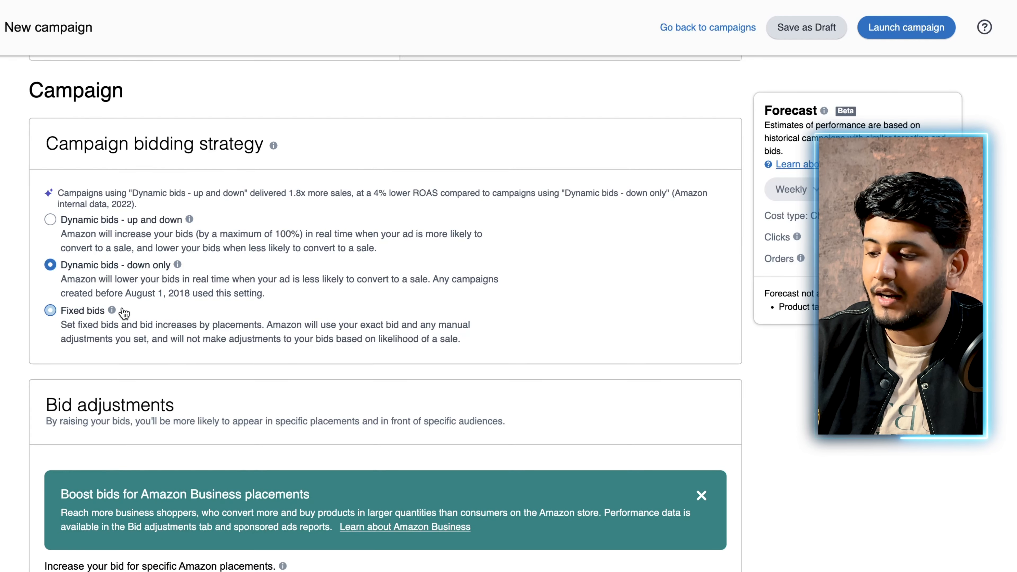
scroll(123, 313, "down", 6)
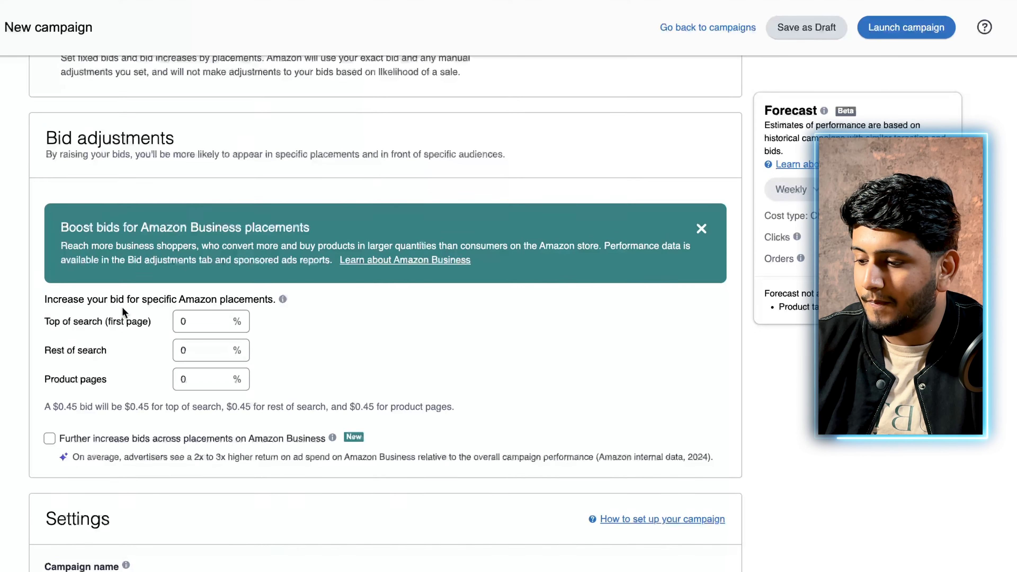
scroll(193, 307, "down", 3)
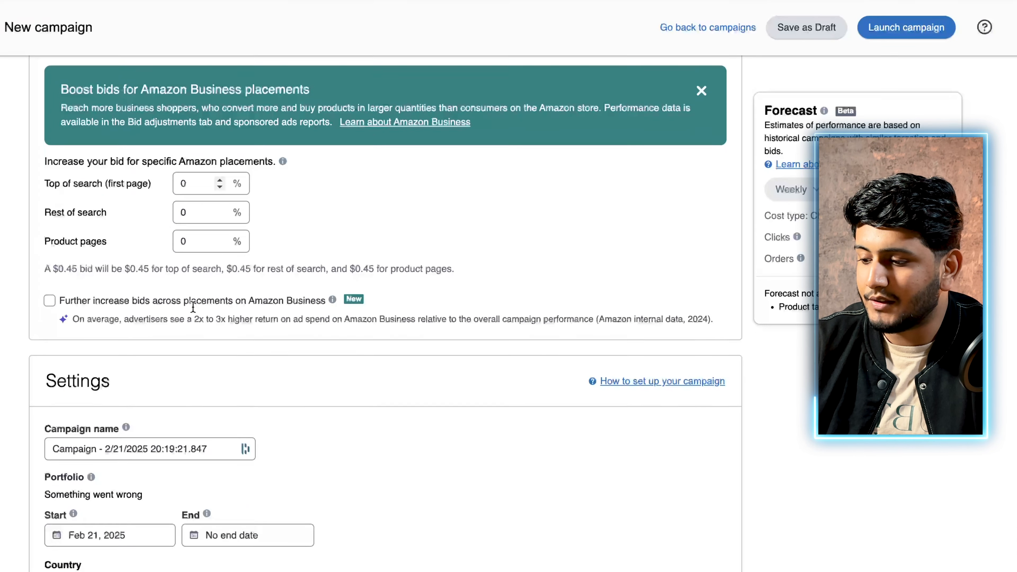
triple_click(186, 455)
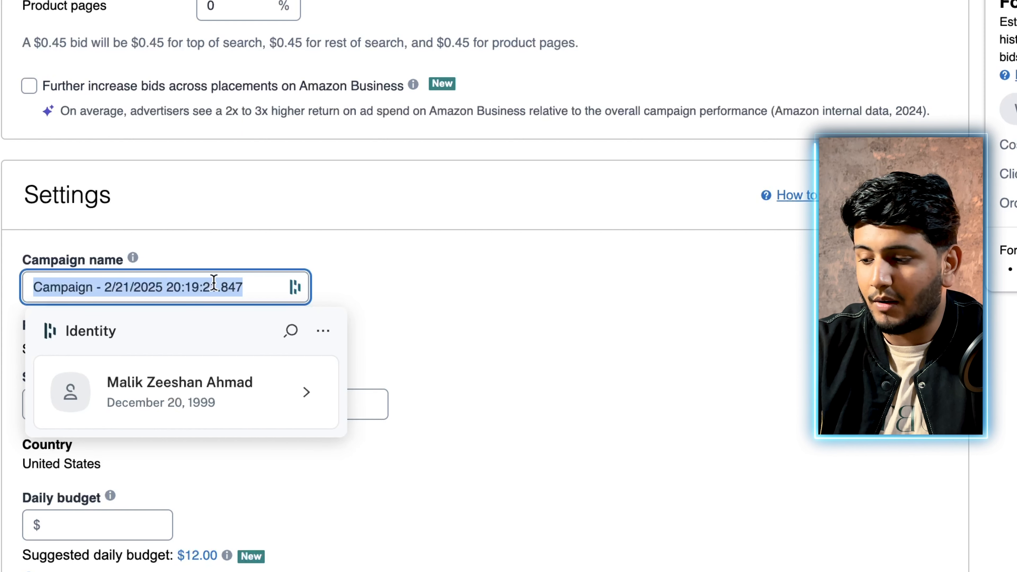
left_click(246, 245)
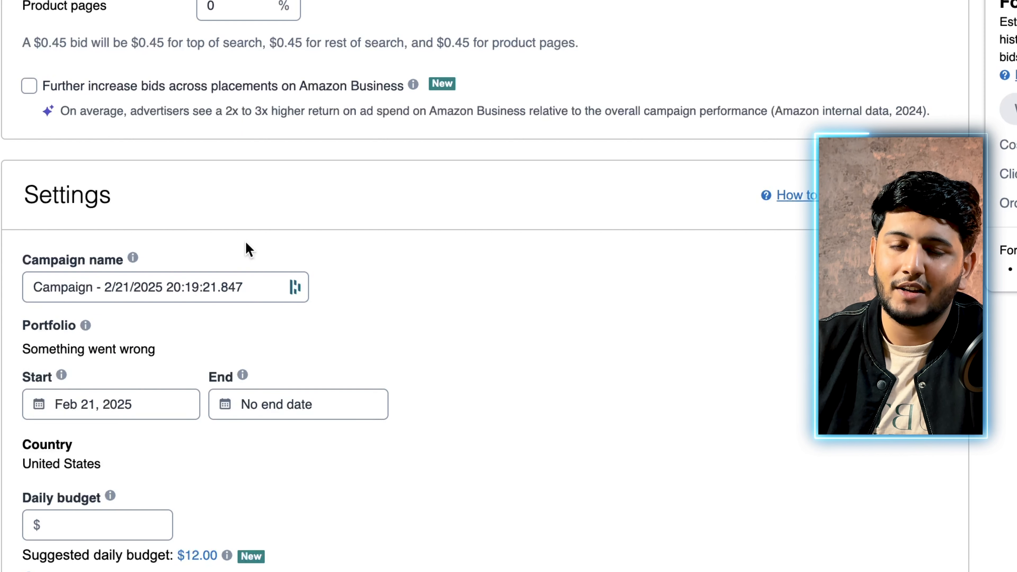
scroll(247, 246, "down", 4)
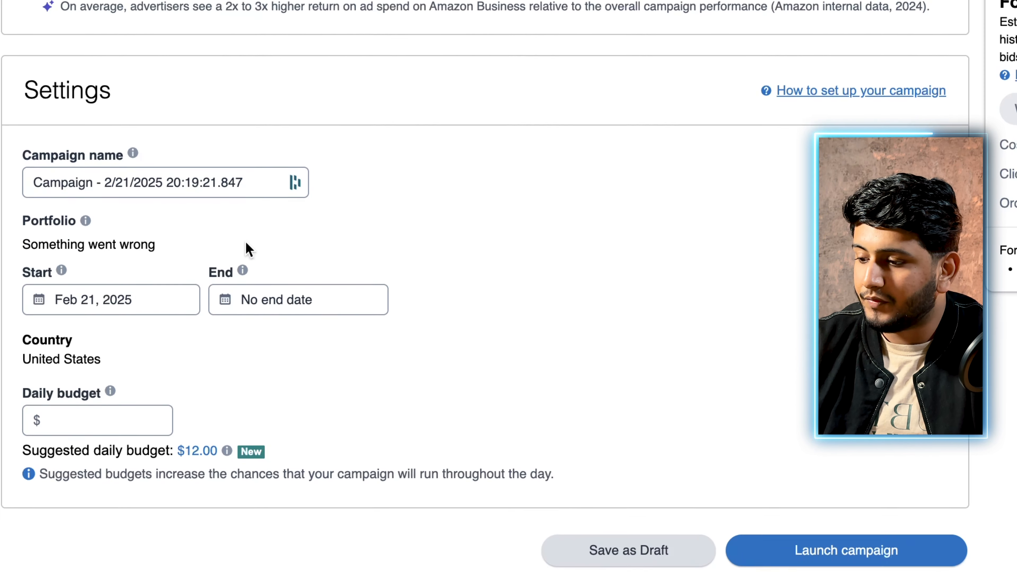
left_click(135, 269)
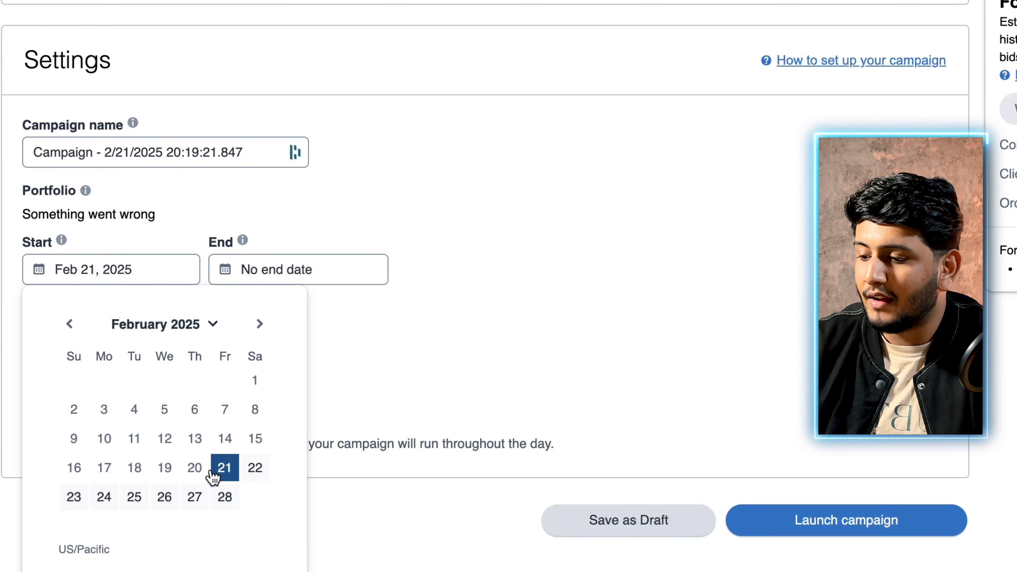
left_click(465, 351)
Set the campaign's daily budget to $30.
left_click(127, 393)
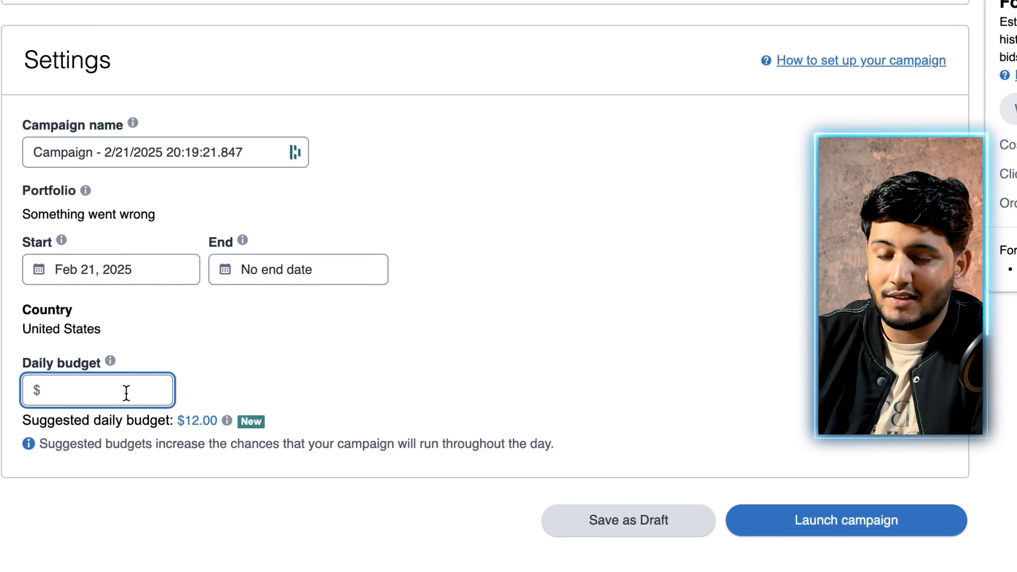
type("30")
left_click(299, 355)
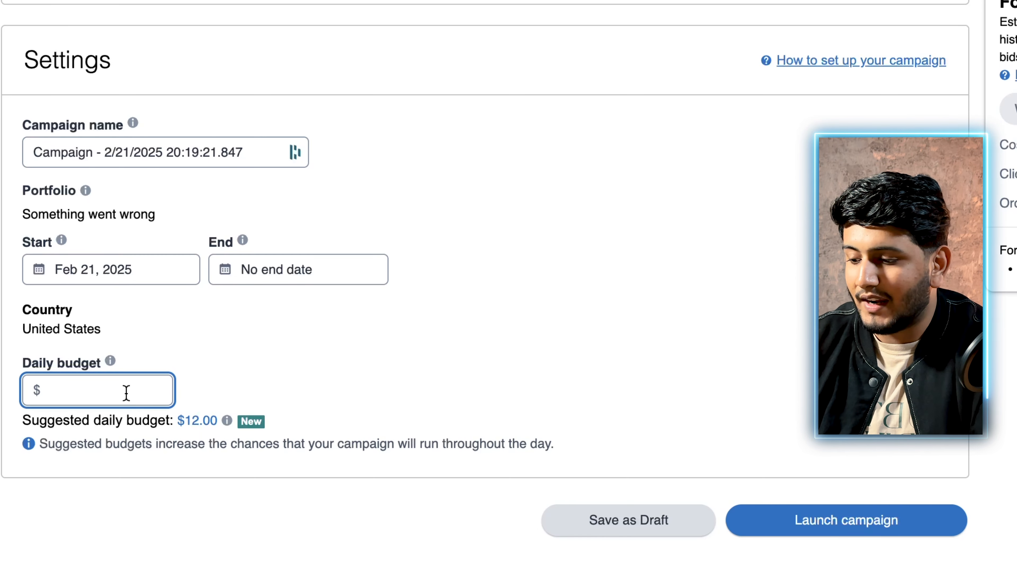
scroll(249, 370, "down", 1)
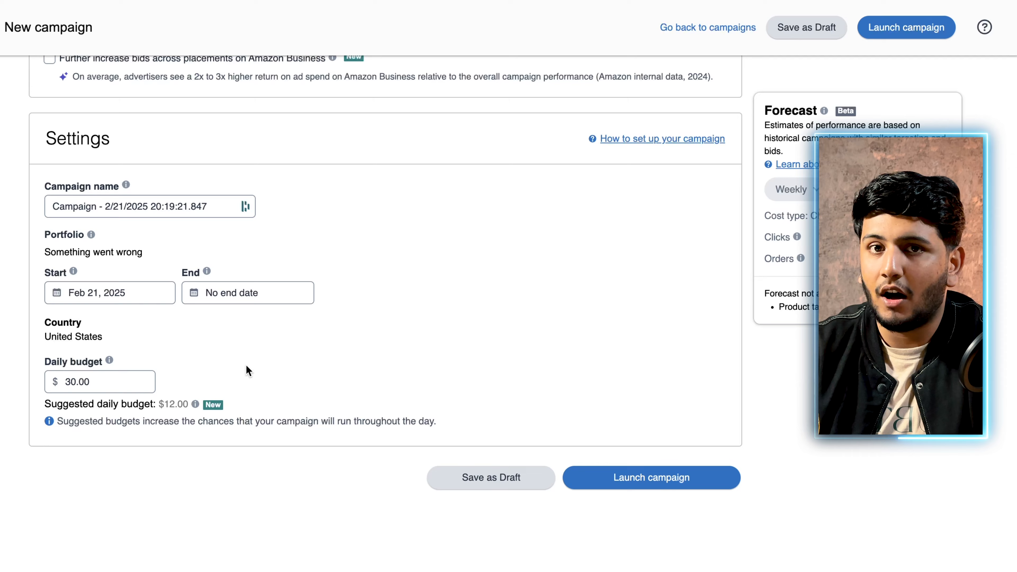
Return to the Product Targeting section and show the suggested categories instead of individual products.
scroll(248, 371, "up", 10)
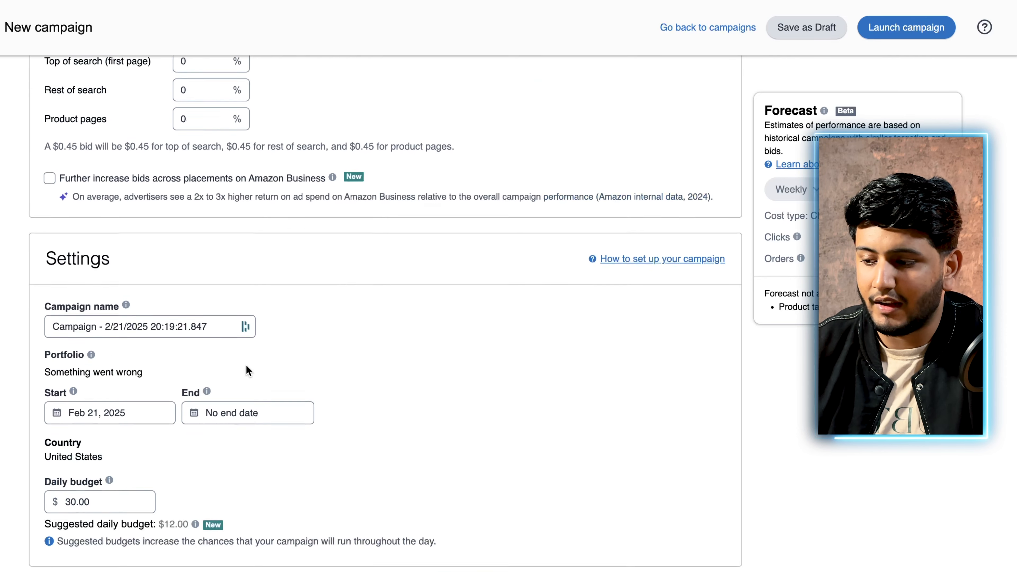
scroll(248, 371, "up", 15)
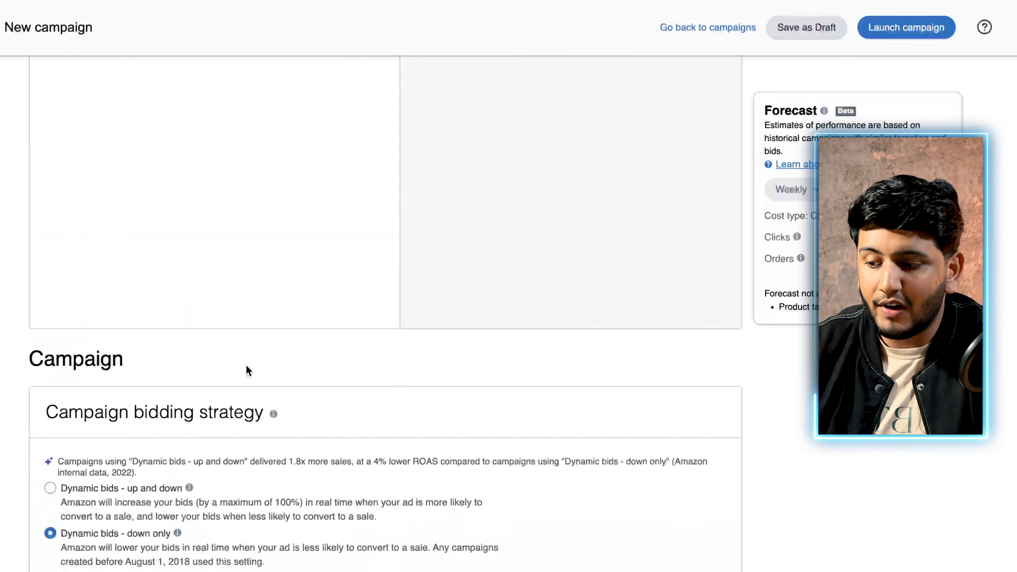
scroll(248, 371, "up", 10)
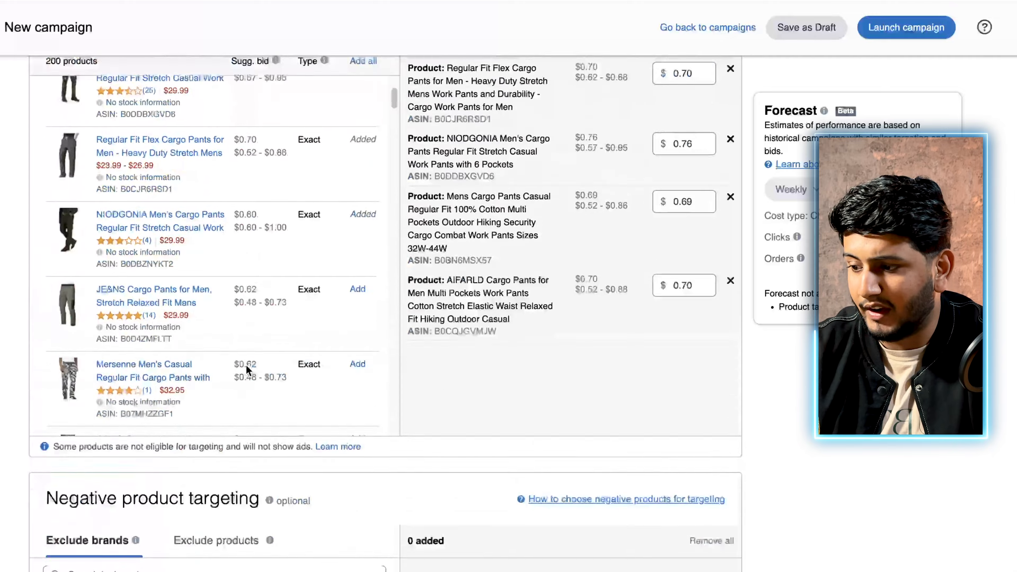
left_click(91, 171)
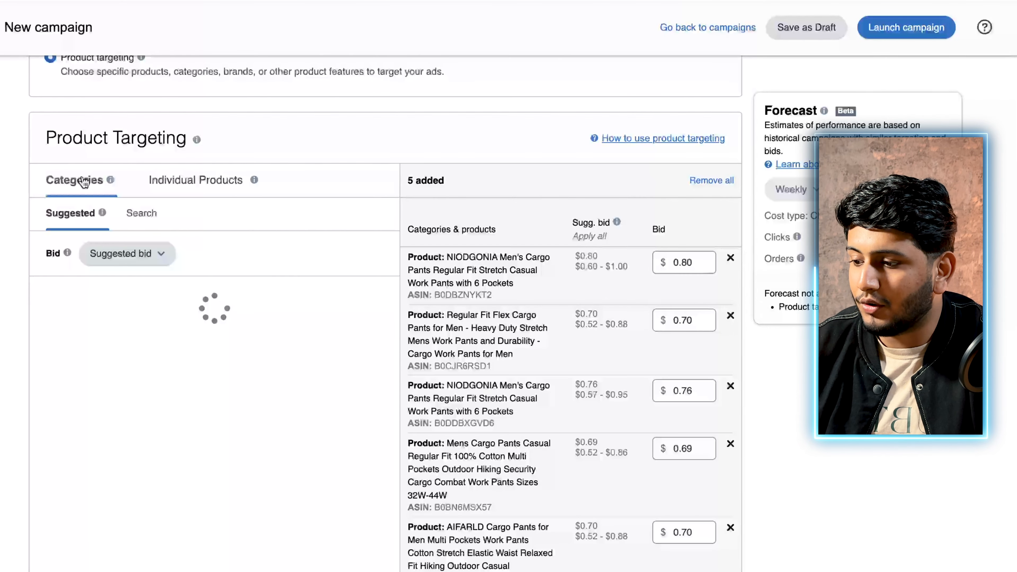
Remove all added product targets and open the refinement options for the suggested Men's Casual Pants category.
scroll(71, 214, "down", 2)
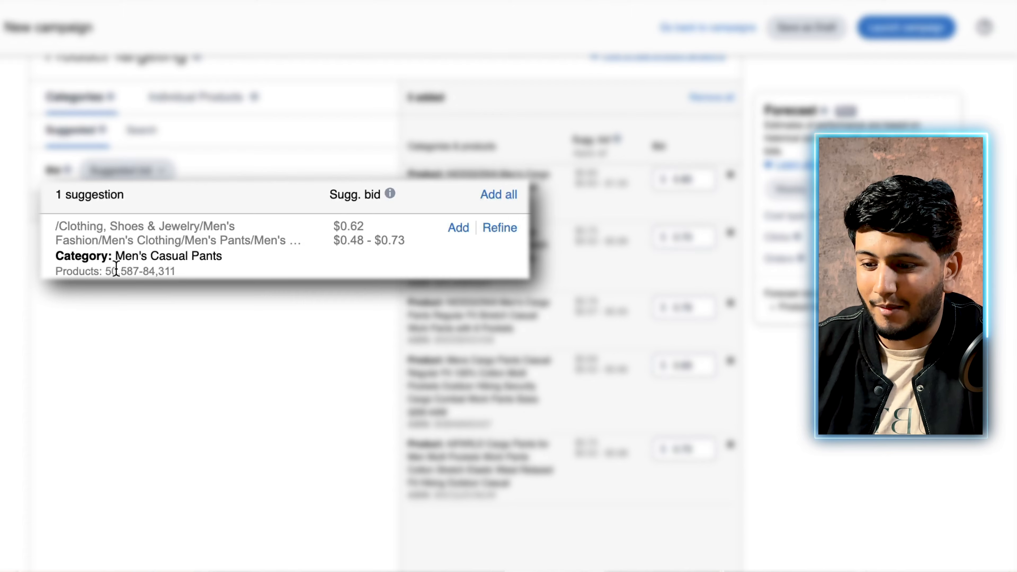
left_click(711, 97)
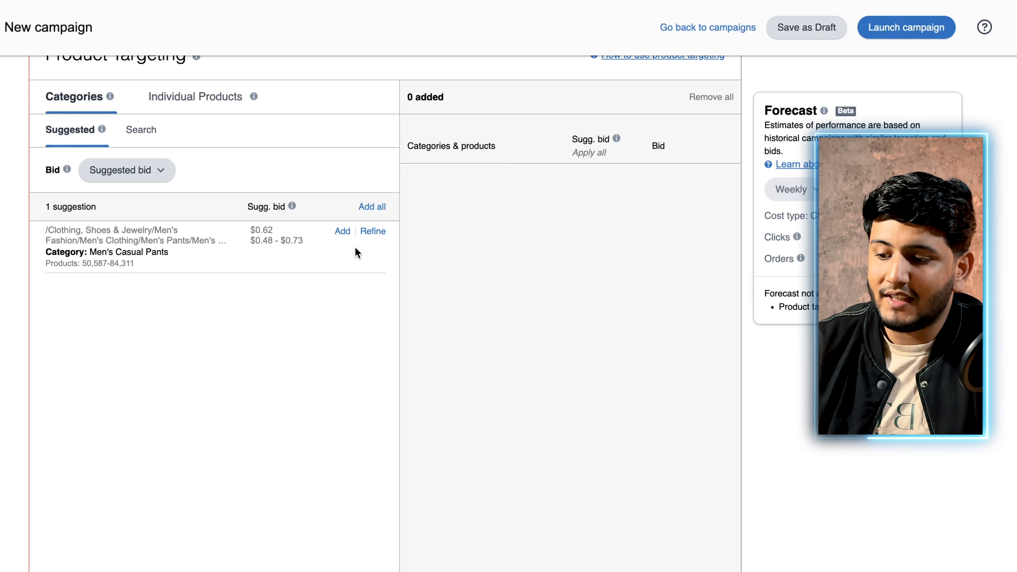
left_click(372, 231)
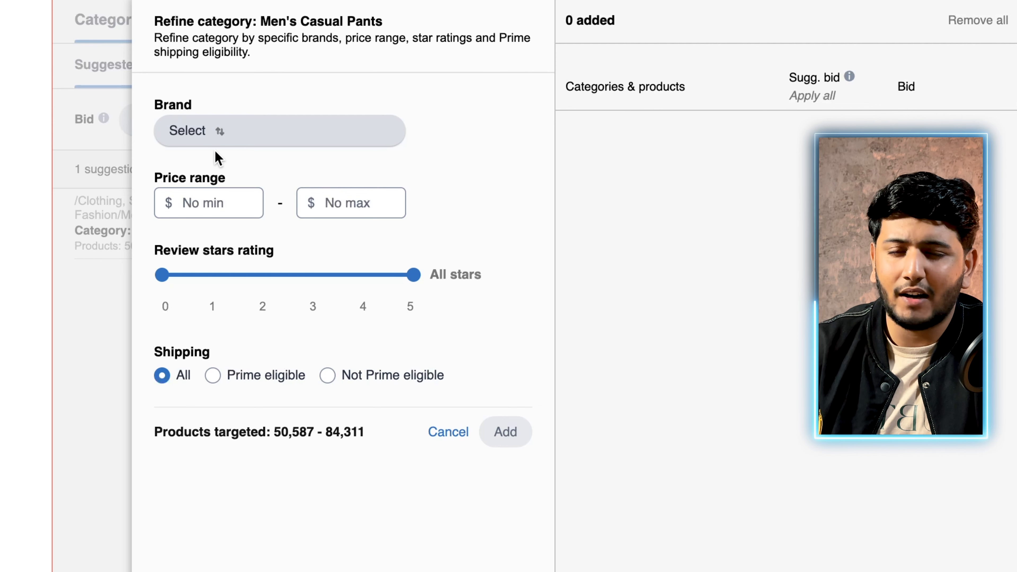
Set the minimum of the category's price range to $32.
left_click(212, 201)
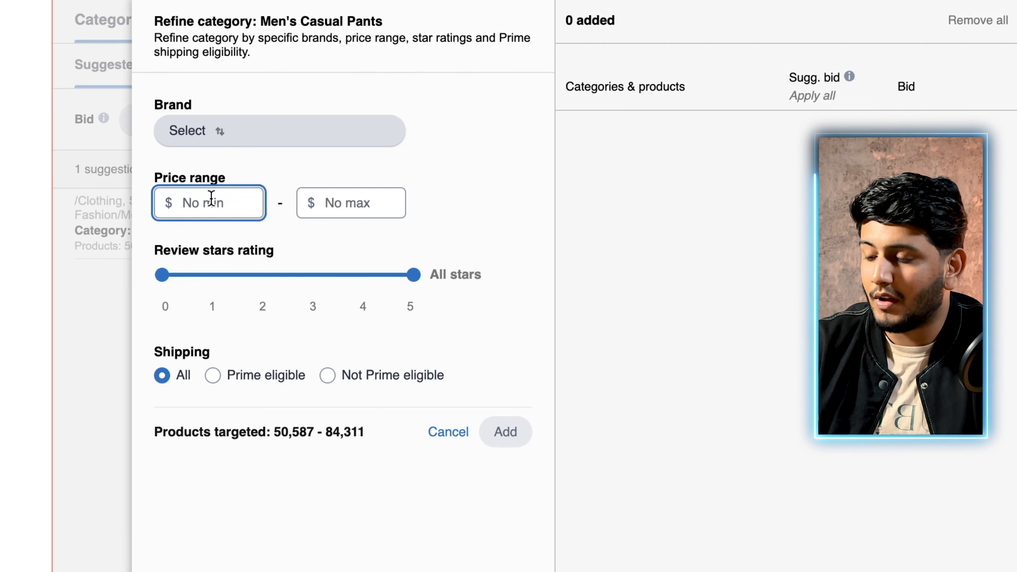
type("3")
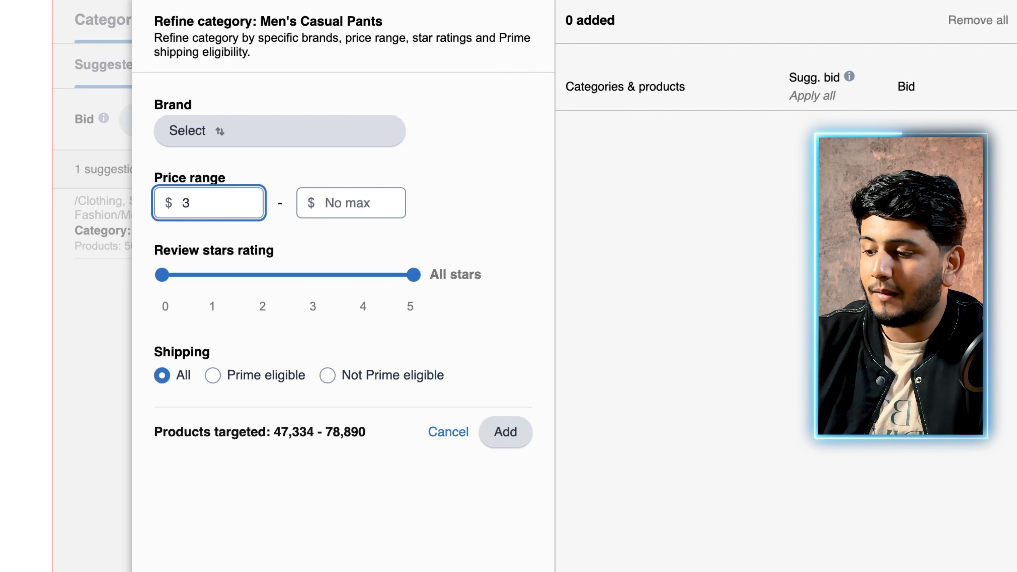
type("2")
left_click(471, 220)
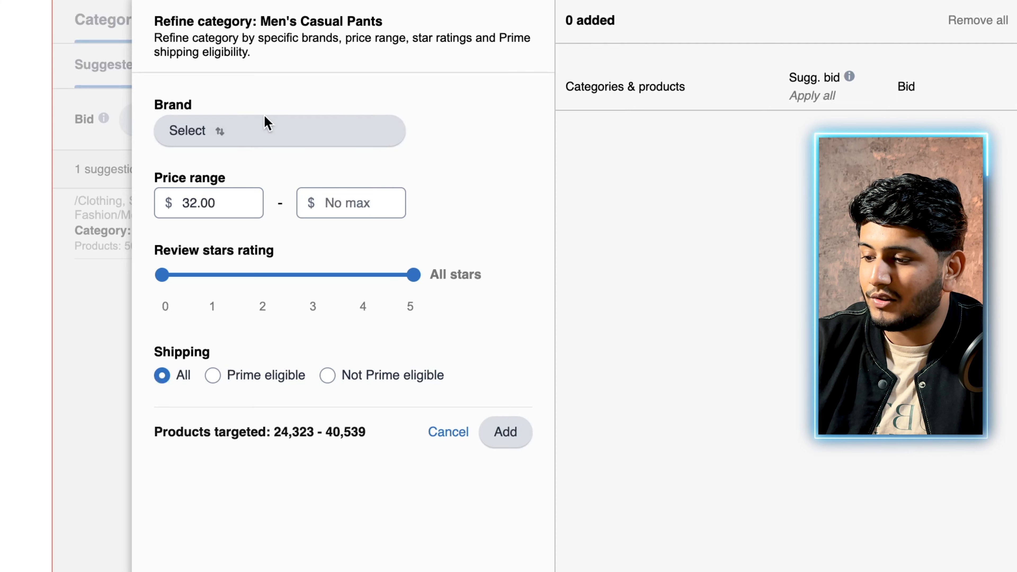
Look through the brands available for refining the Men's Casual Pants category without selecting any.
left_click(265, 126)
scroll(261, 231, "down", 5)
scroll(262, 233, "down", 1)
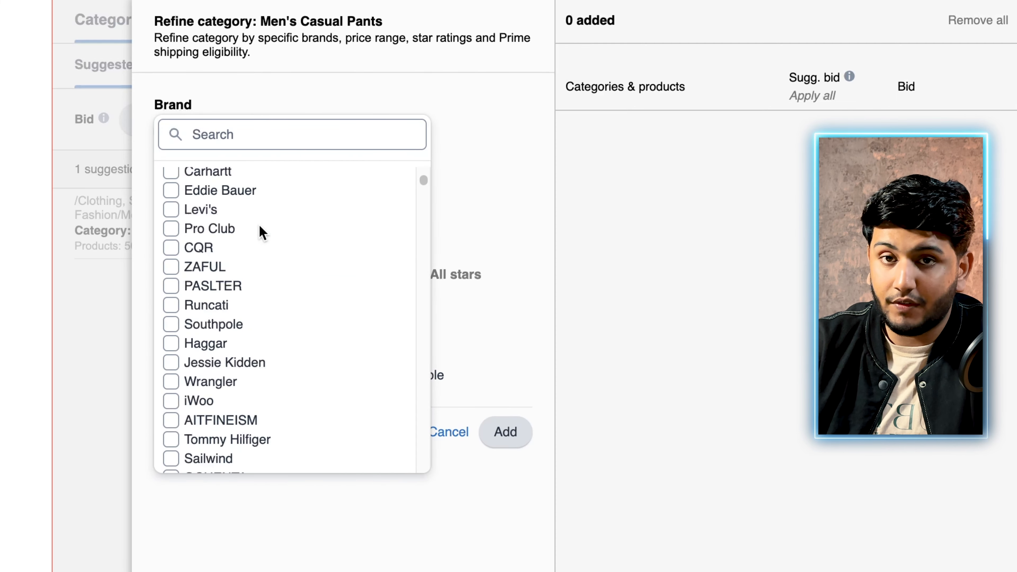
left_click(479, 166)
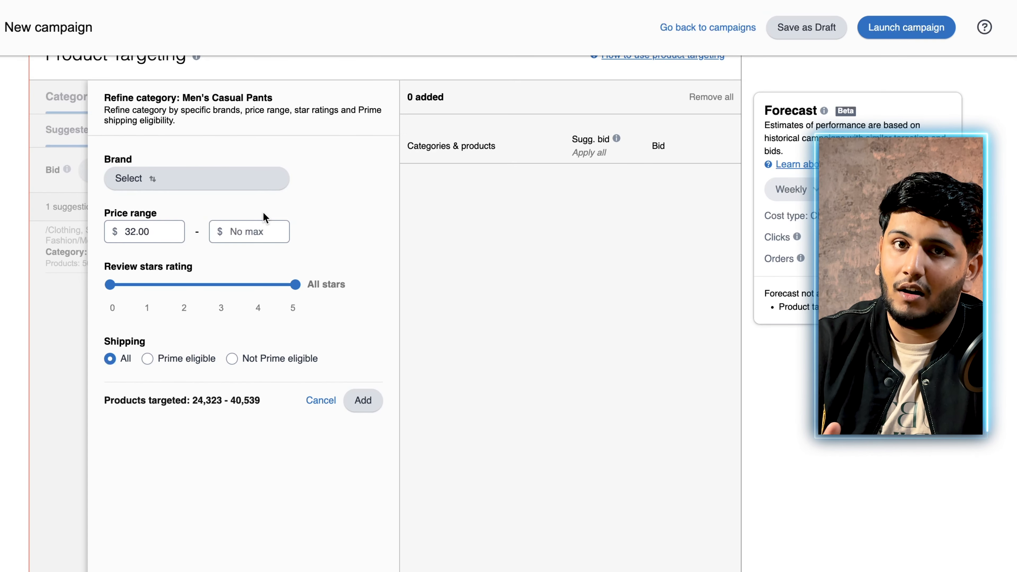
Set the maximum of the category's price range to $100.
left_click(239, 235)
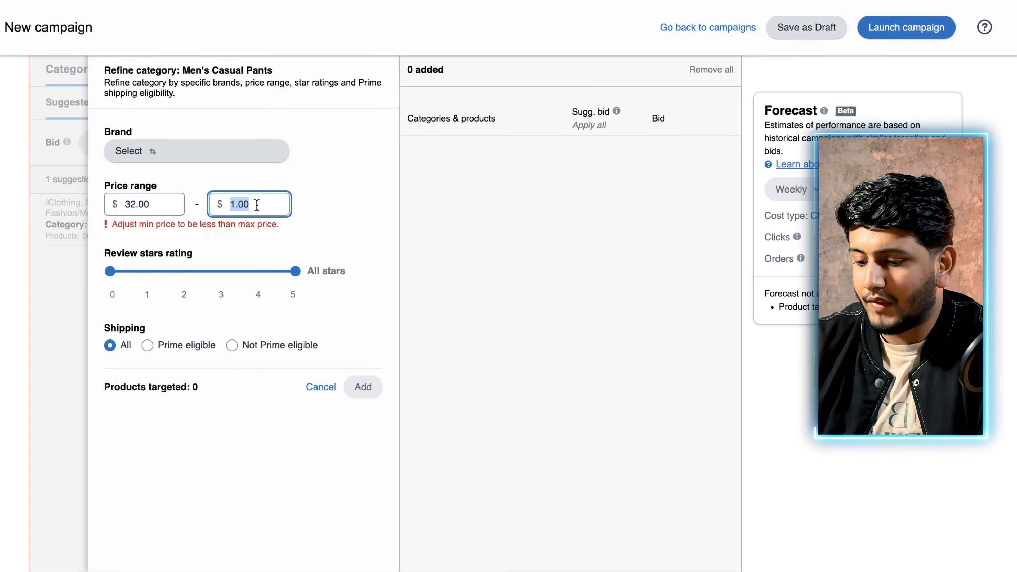
type("100")
left_click(445, 255)
scroll(446, 255, "down", 2)
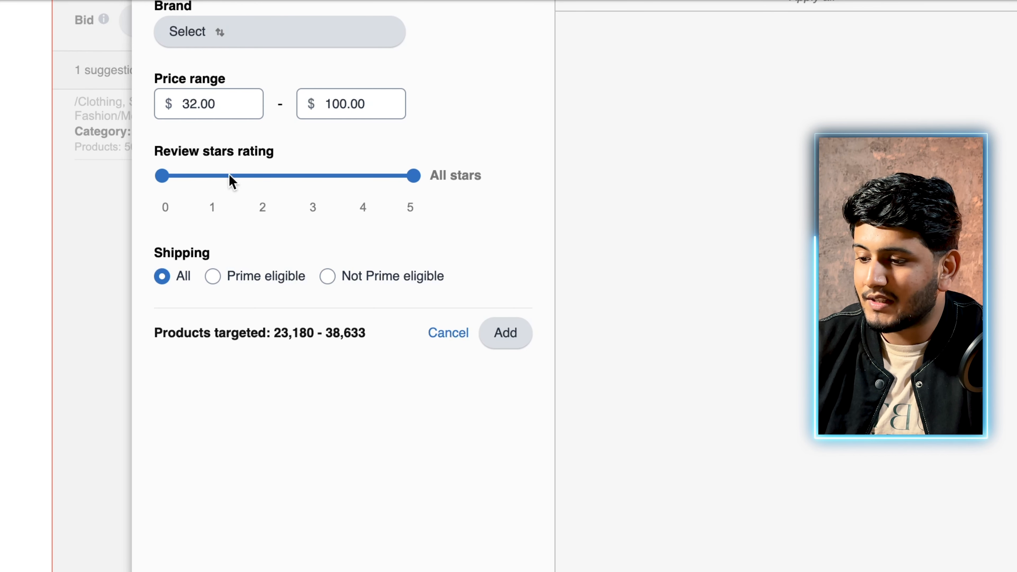
Try limiting the category's review rating to 0 - 4 stars, and restore it to all stars.
left_click_drag(412, 175, 358, 186)
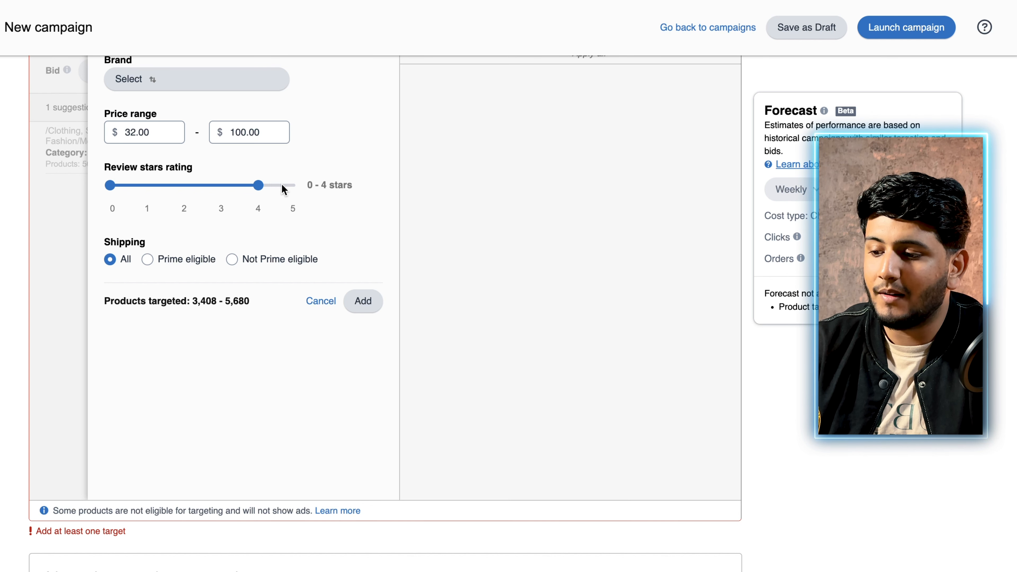
left_click(290, 185)
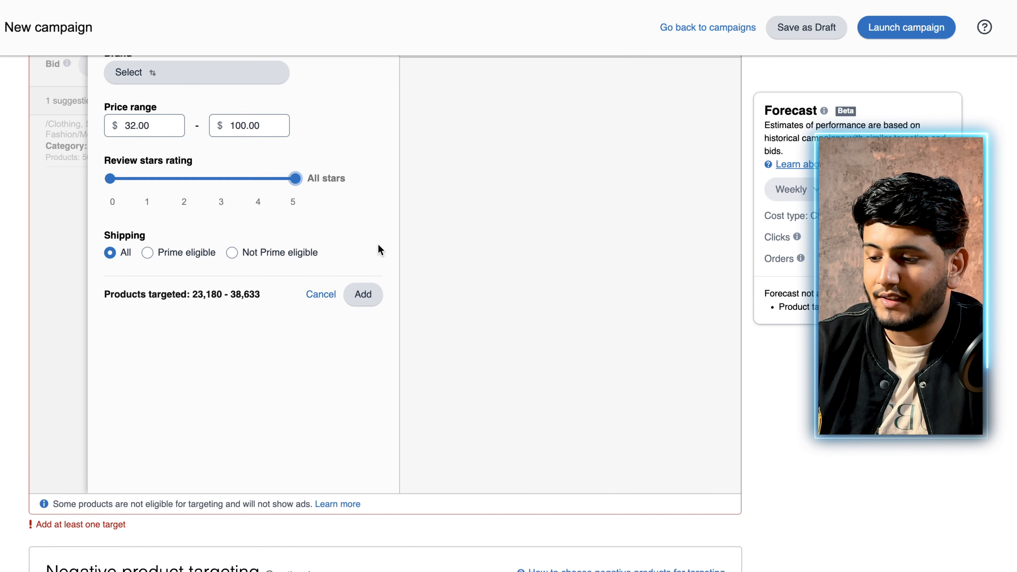
scroll(378, 248, "down", 2)
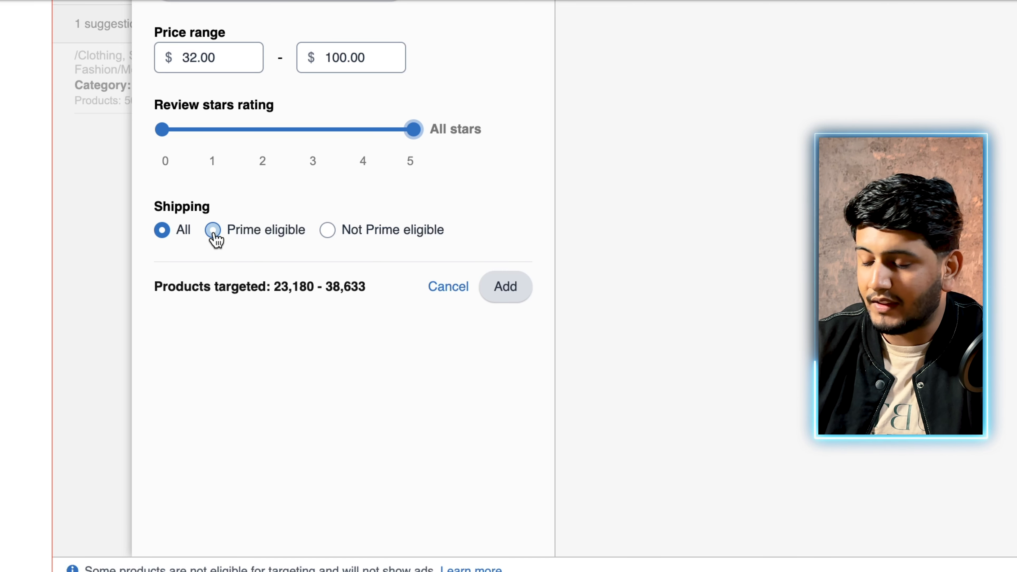
Restrict the category's shipping to Not Prime eligible and add the refined Men's Casual Pants category as a target.
triple_click(324, 285)
left_click(334, 286)
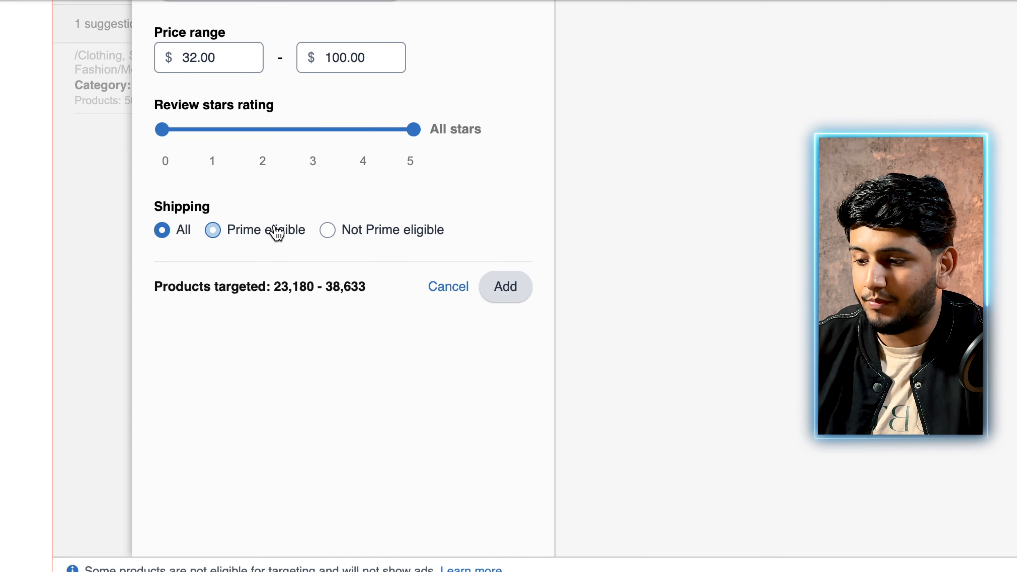
left_click(332, 237)
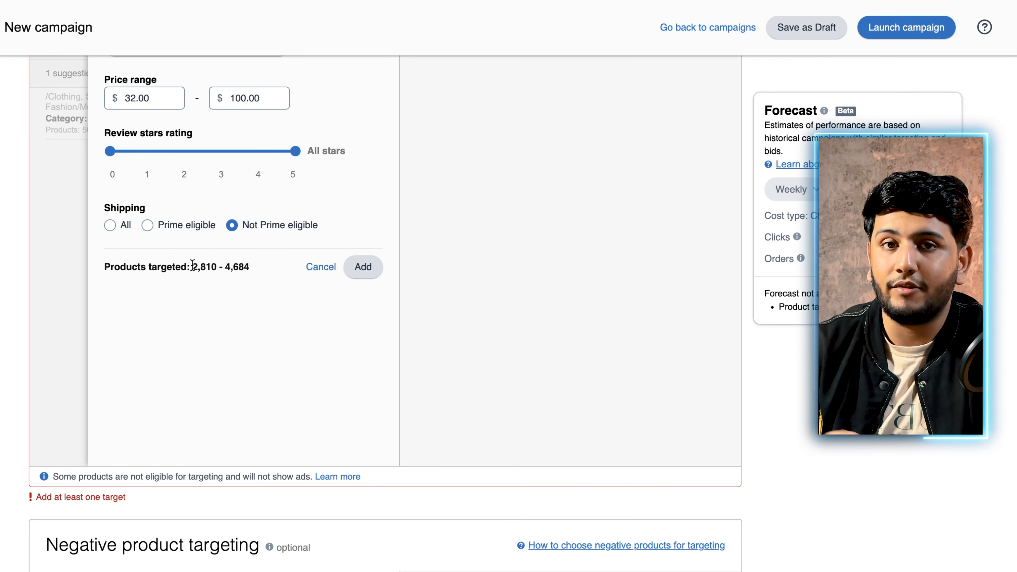
scroll(250, 277, "up", 3)
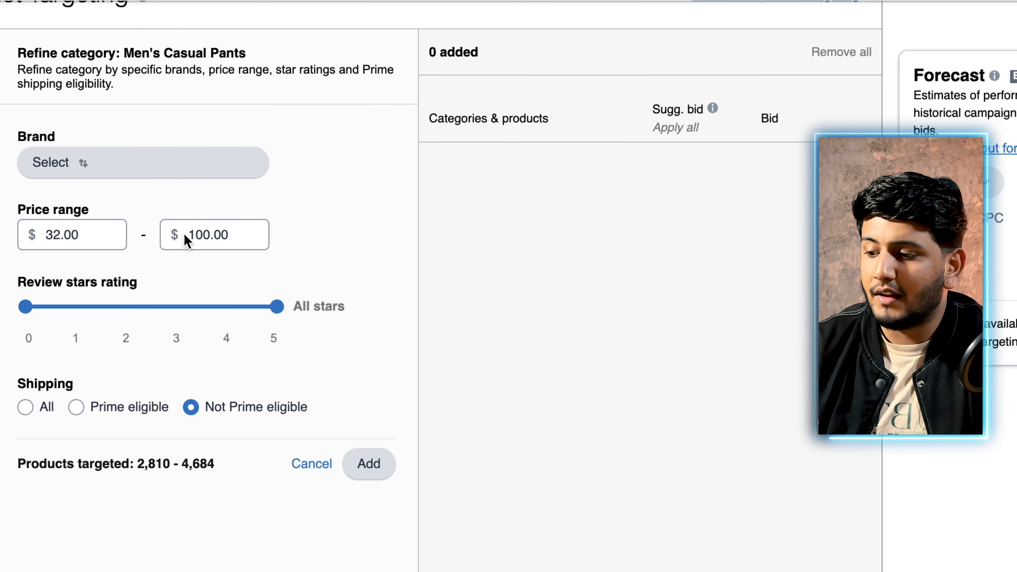
scroll(183, 233, "up", 2)
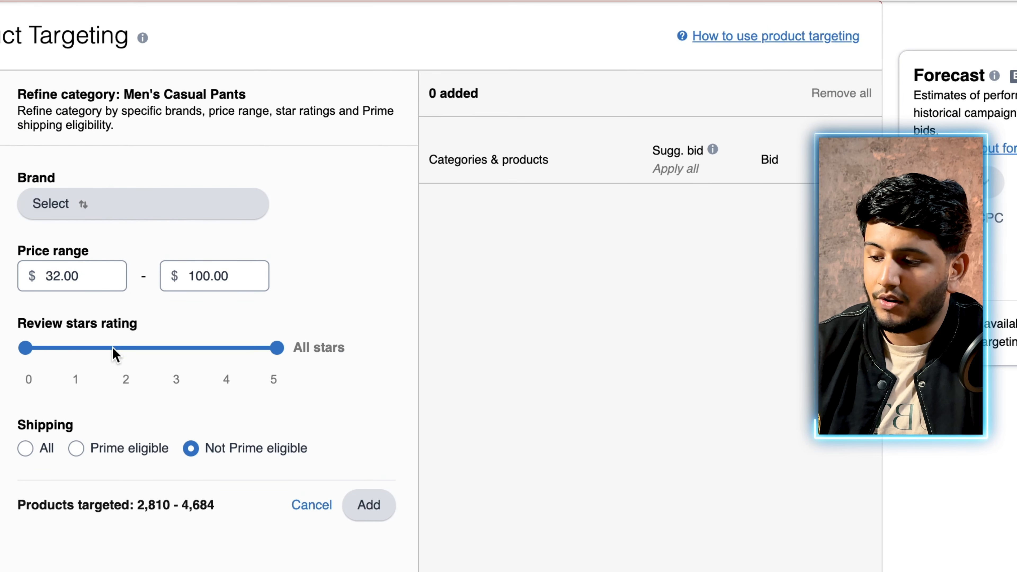
scroll(80, 480, "down", 2)
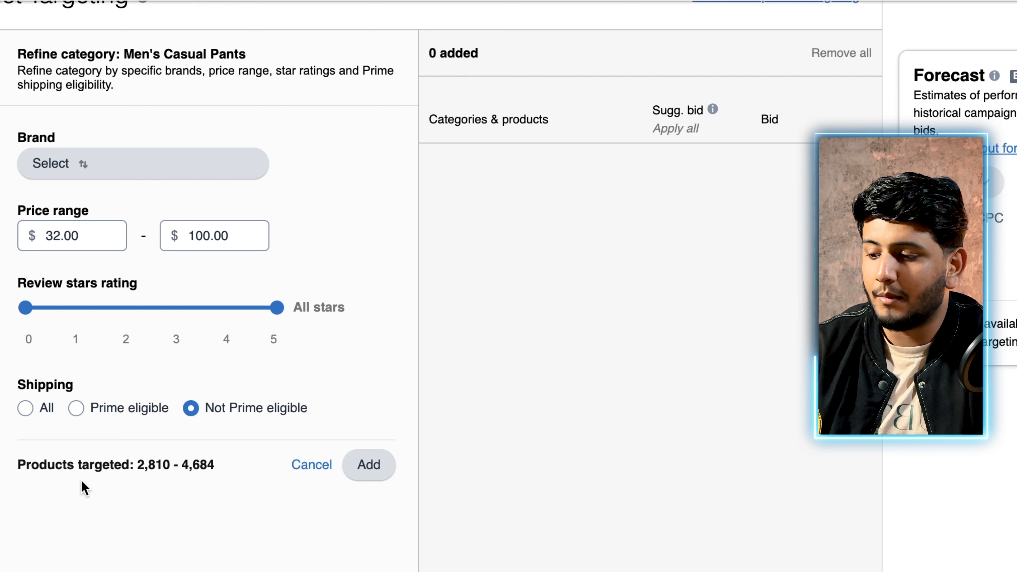
left_click(367, 467)
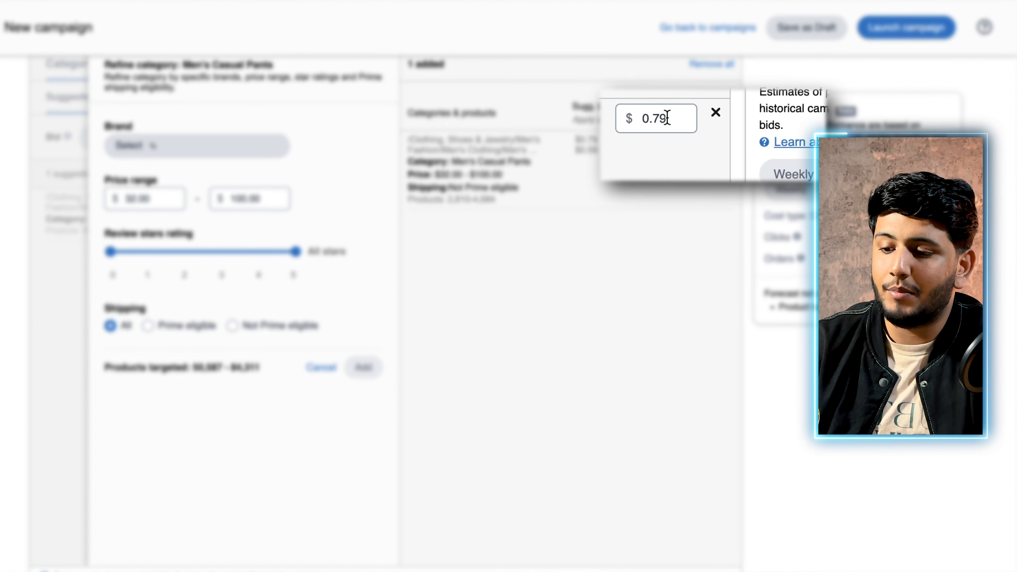
left_click(668, 116)
key("Right")
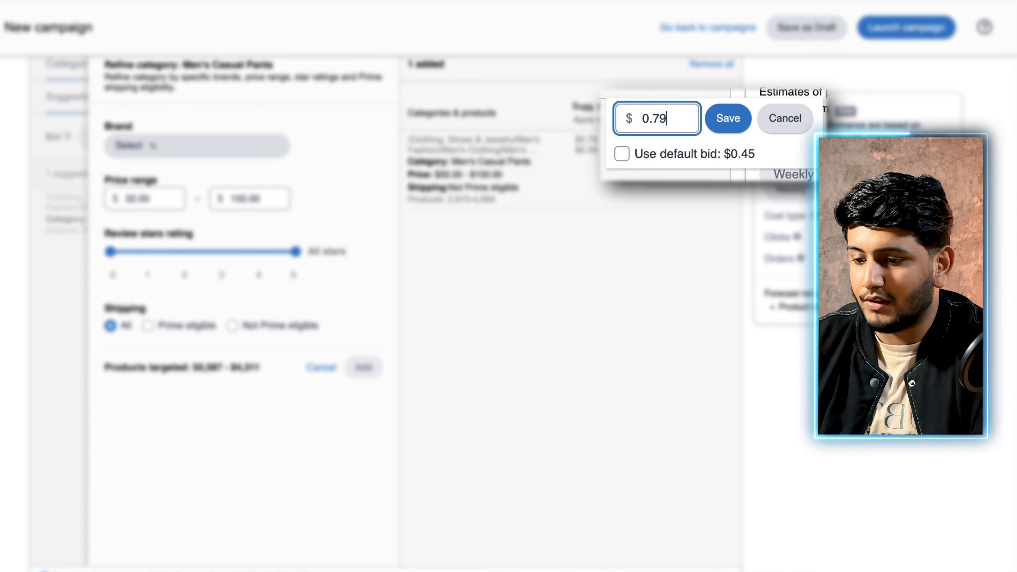
key("BackSpace")
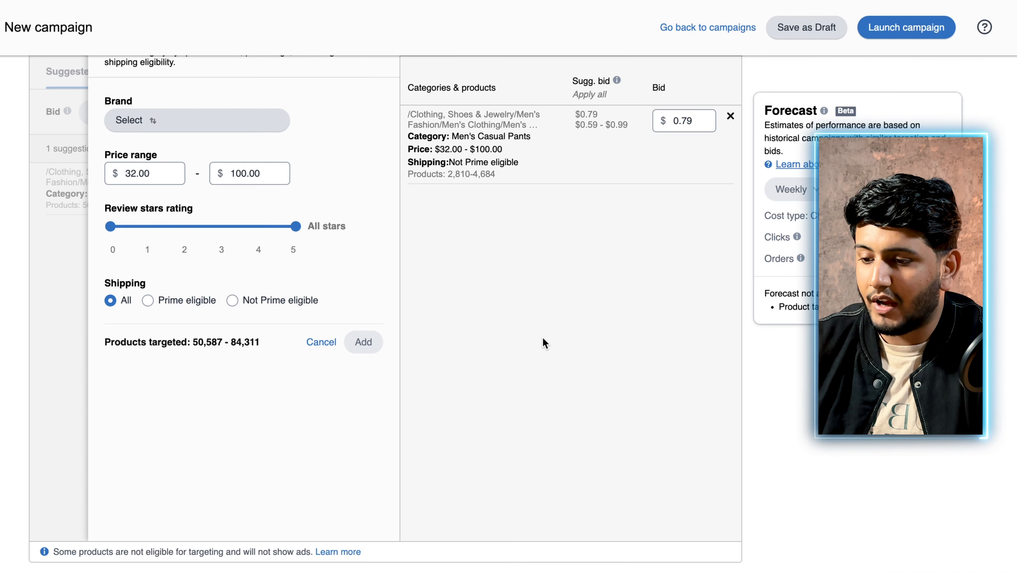
Exclude the own brand Alamo in the Negative product targeting section.
scroll(542, 342, "down", 1)
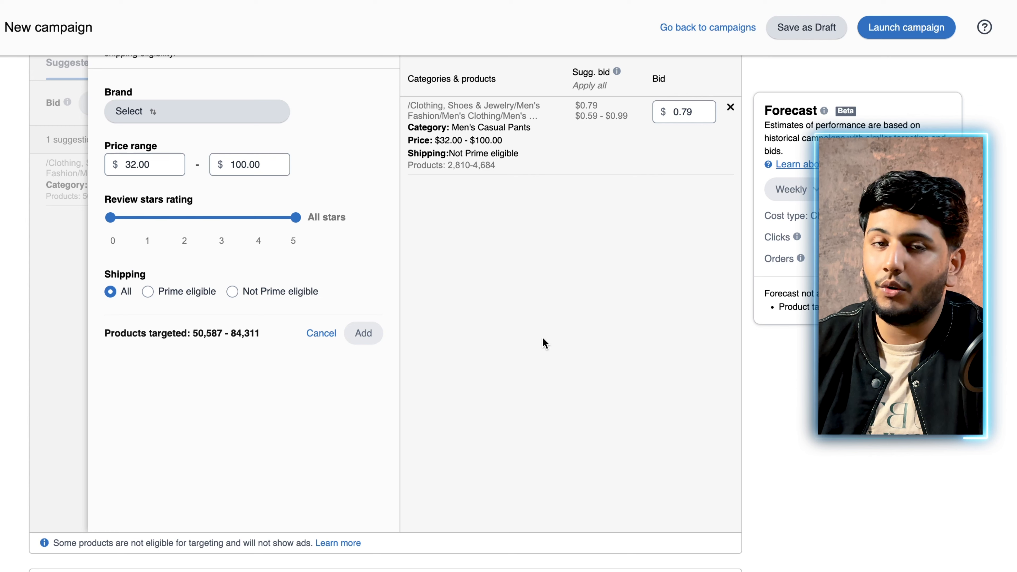
scroll(543, 339, "down", 8)
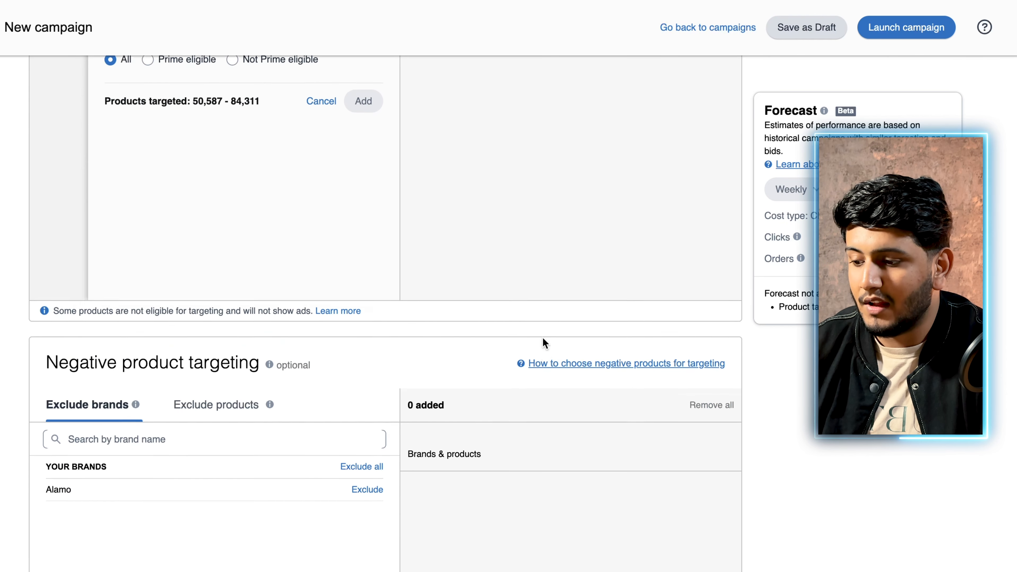
scroll(542, 337, "down", 3)
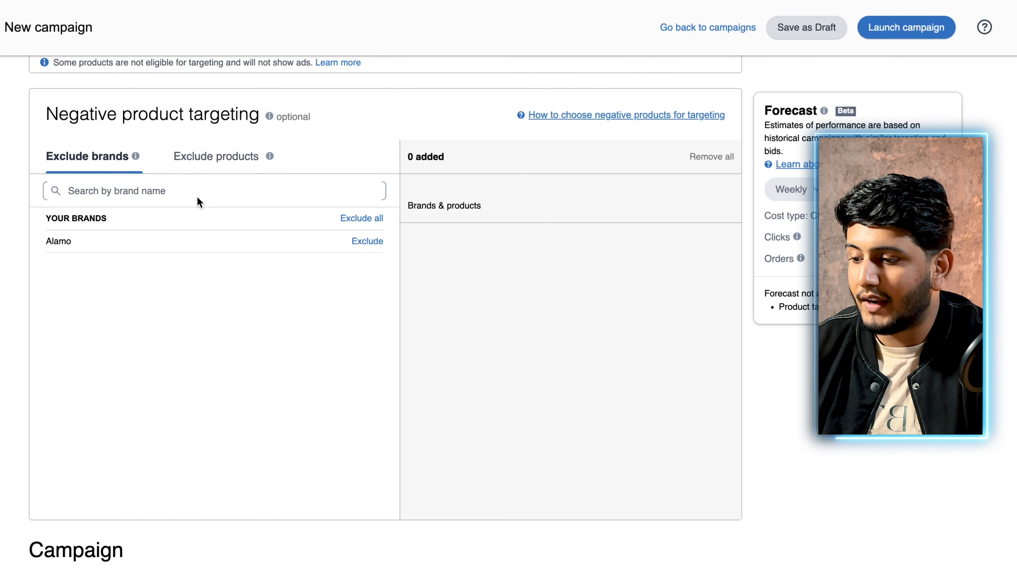
left_click(144, 190)
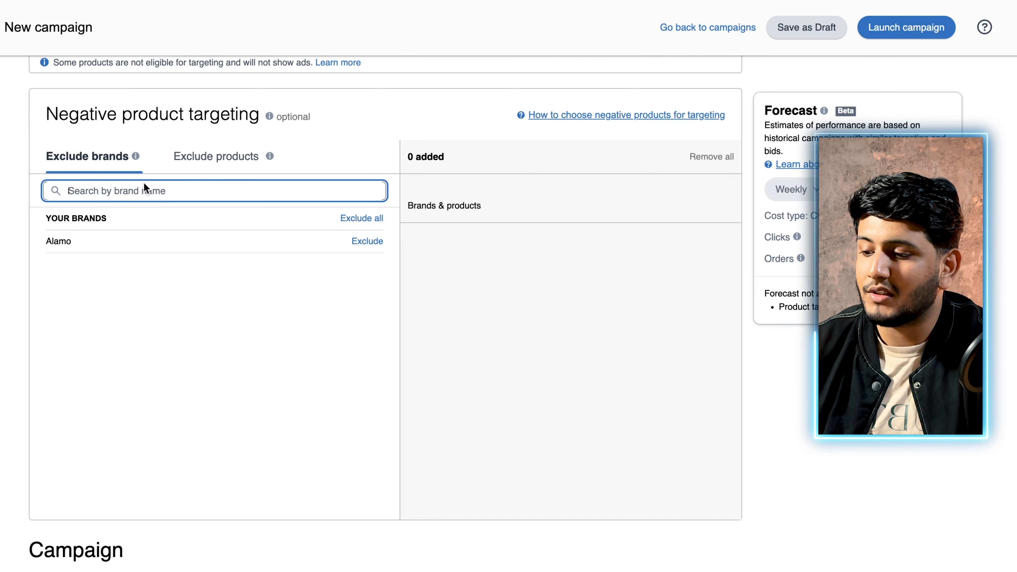
left_click(365, 242)
scroll(150, 248, "up", 1)
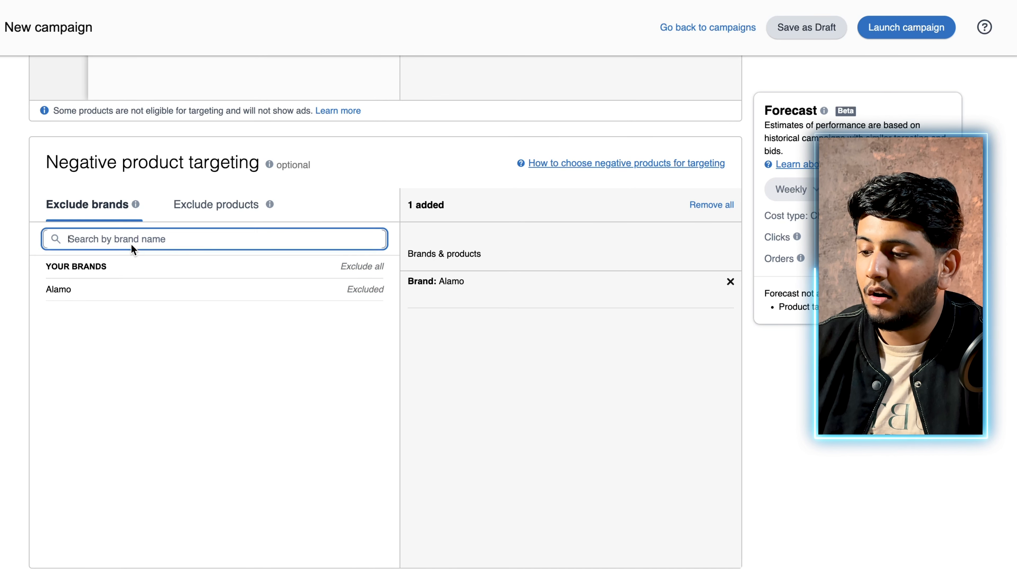
Search the brands to exclude for "Levis" and "Levi", and clear the search.
left_click(135, 242)
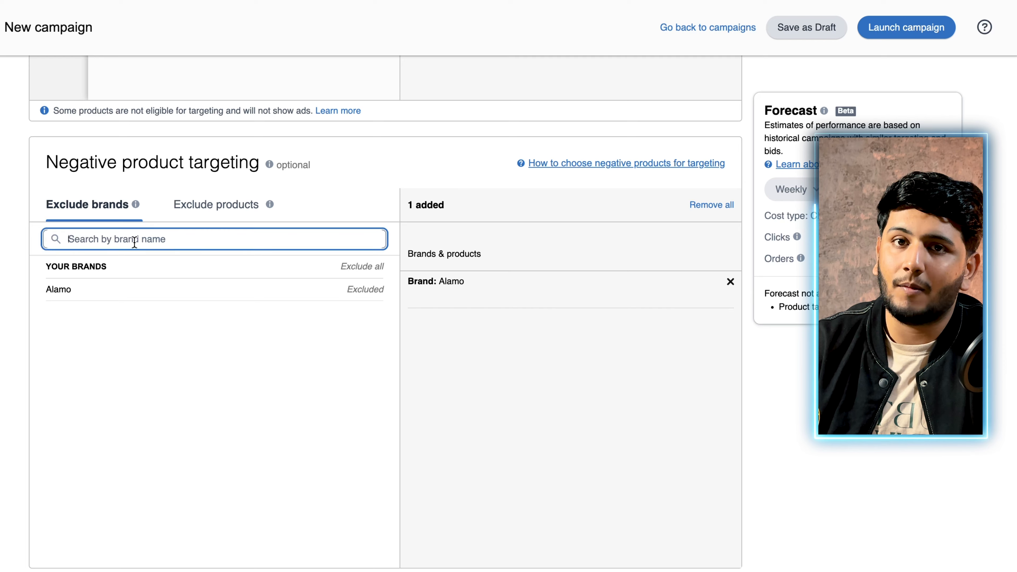
type("Le")
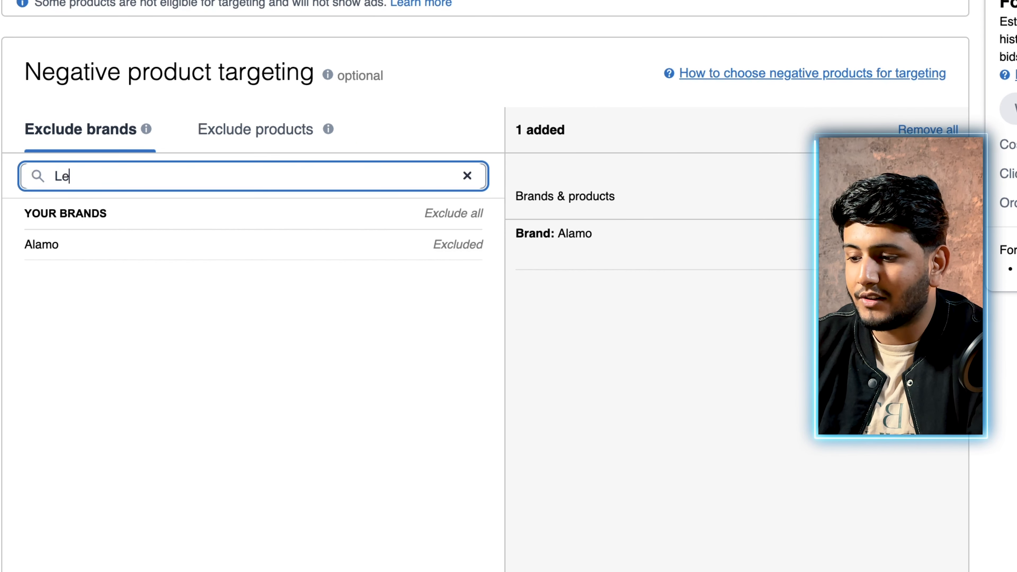
type("vis")
key("BackSpace")
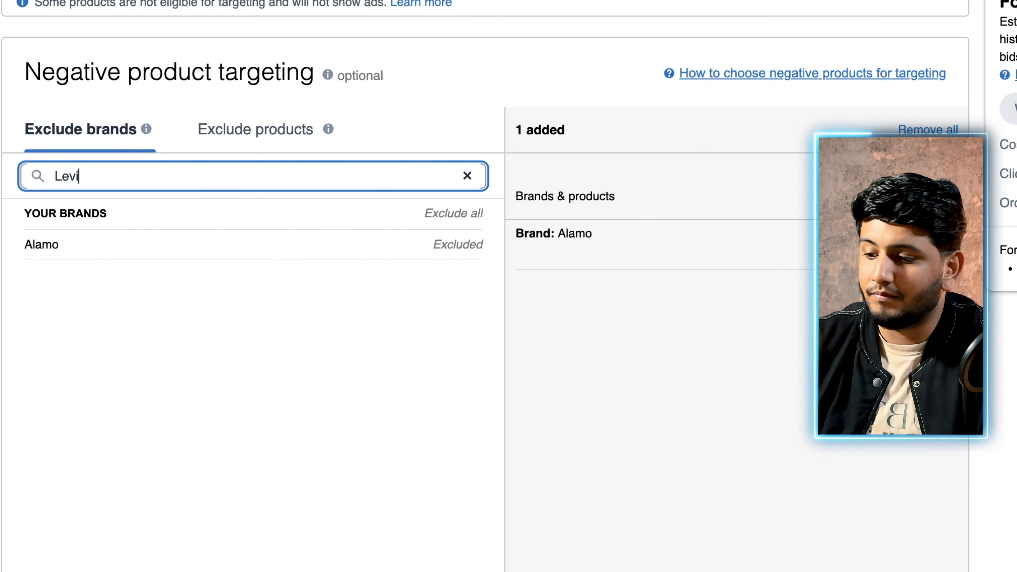
type("s")
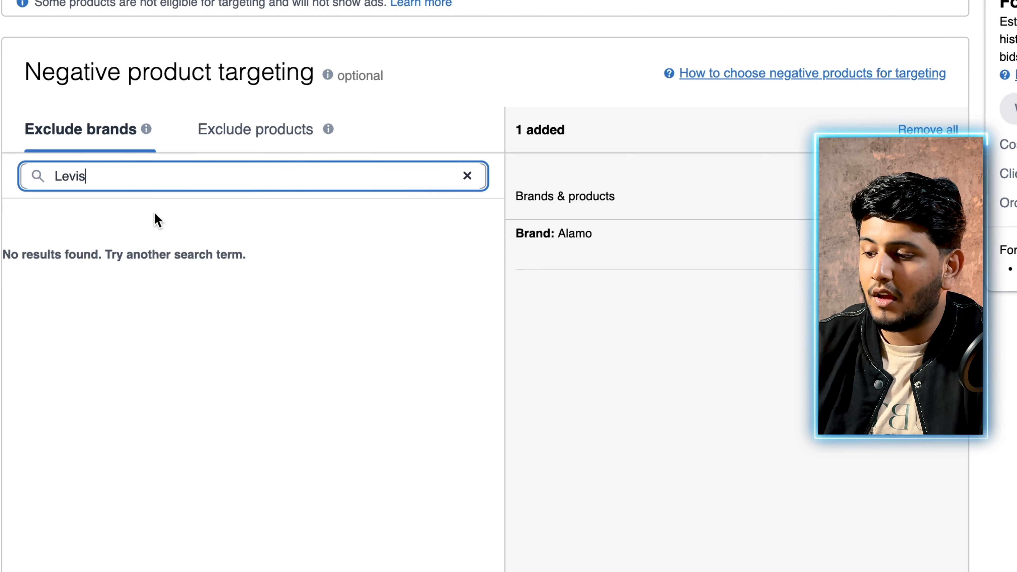
key("BackSpace")
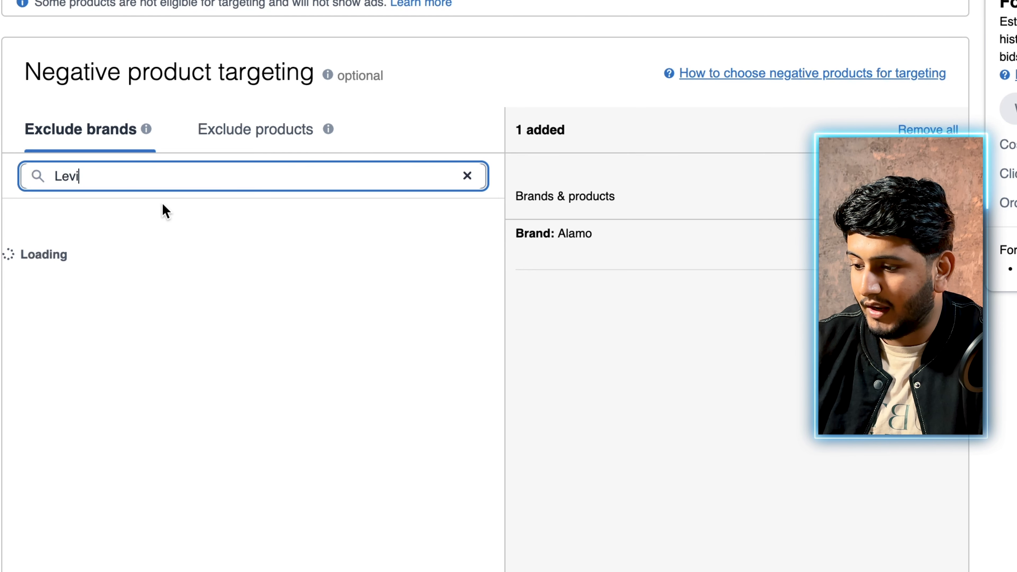
scroll(146, 230, "down", 1)
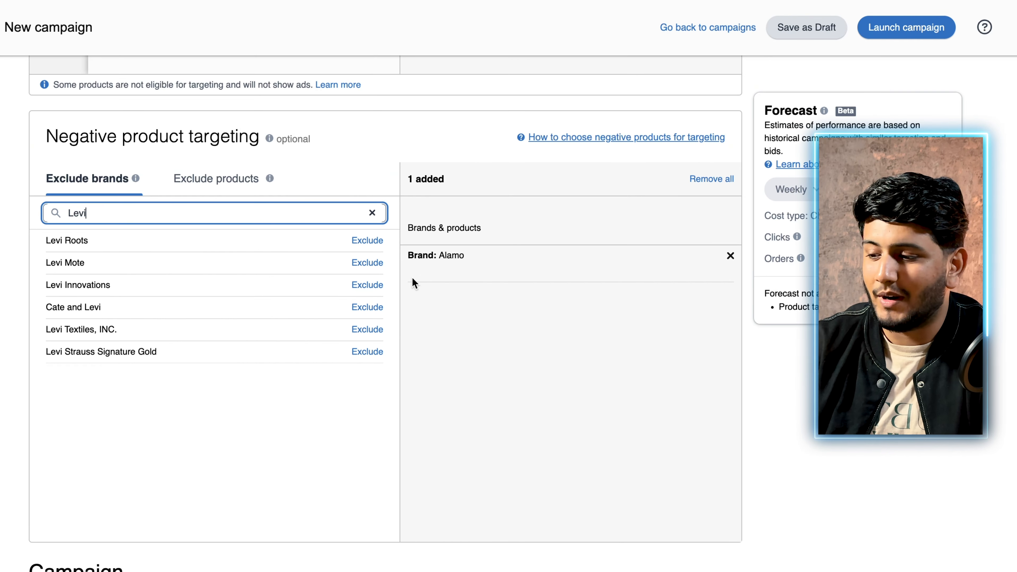
left_click(372, 212)
Review the bidding strategy, placement bid adjustments, campaign settings and the added category target before launching.
scroll(372, 216, "down", 10)
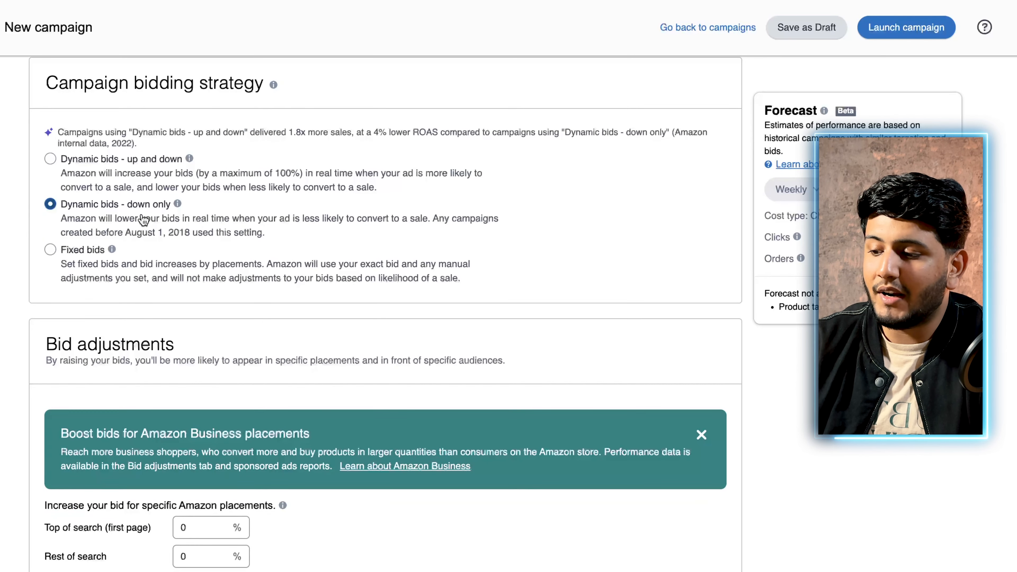
scroll(144, 221, "down", 7)
scroll(143, 220, "down", 2)
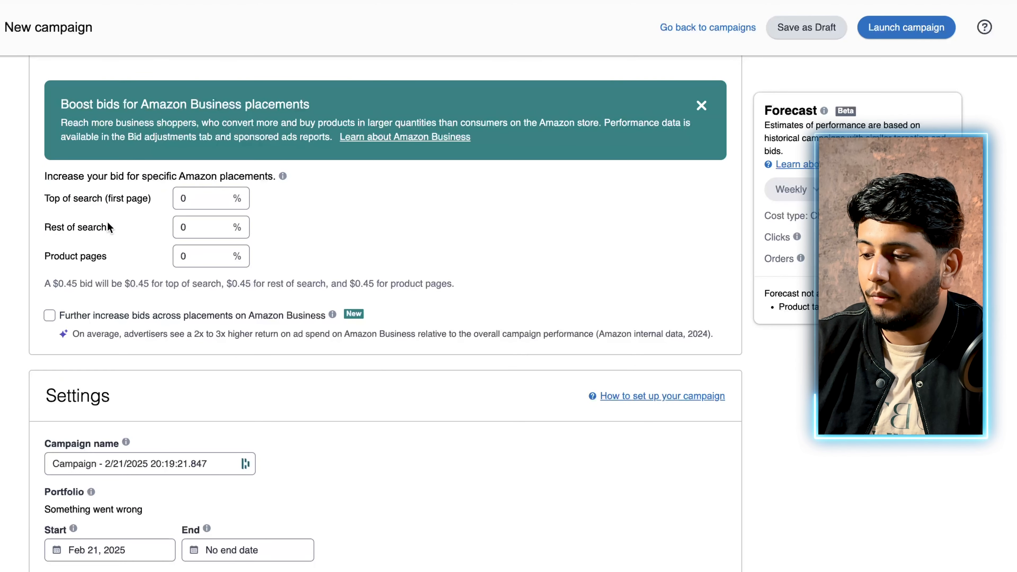
scroll(165, 227, "down", 4)
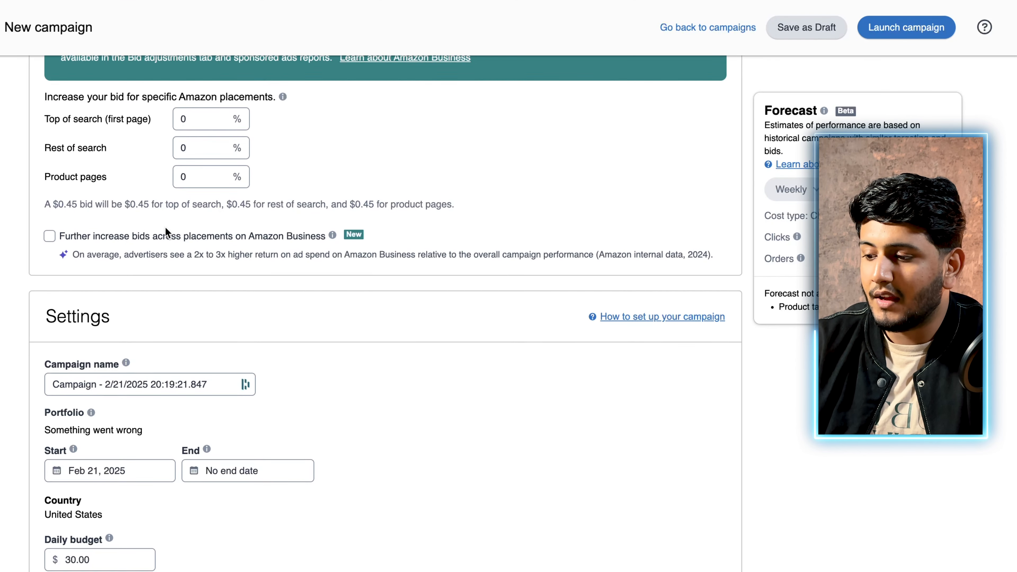
scroll(165, 226, "down", 4)
left_click(162, 209)
scroll(164, 214, "up", 15)
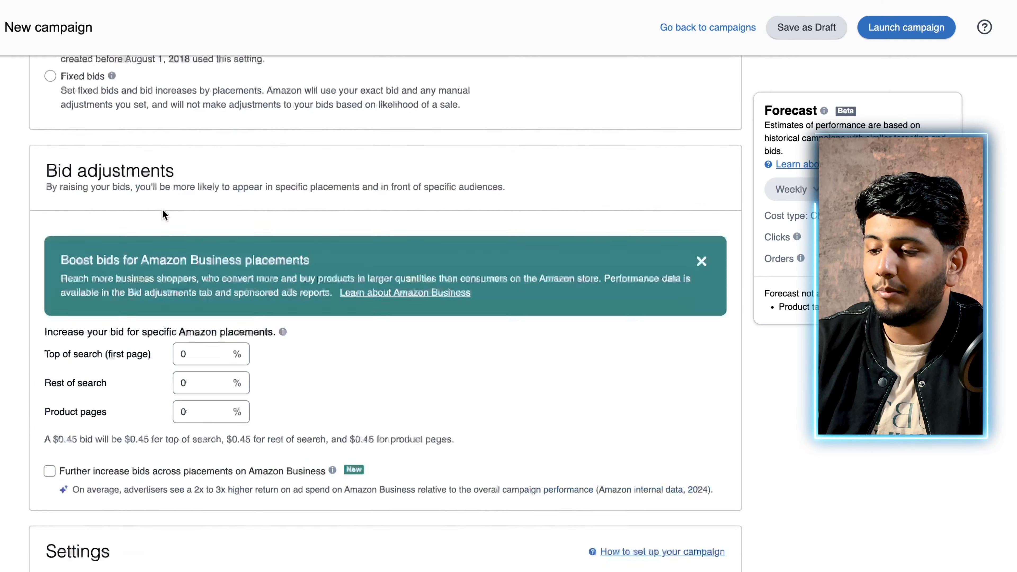
scroll(164, 215, "up", 10)
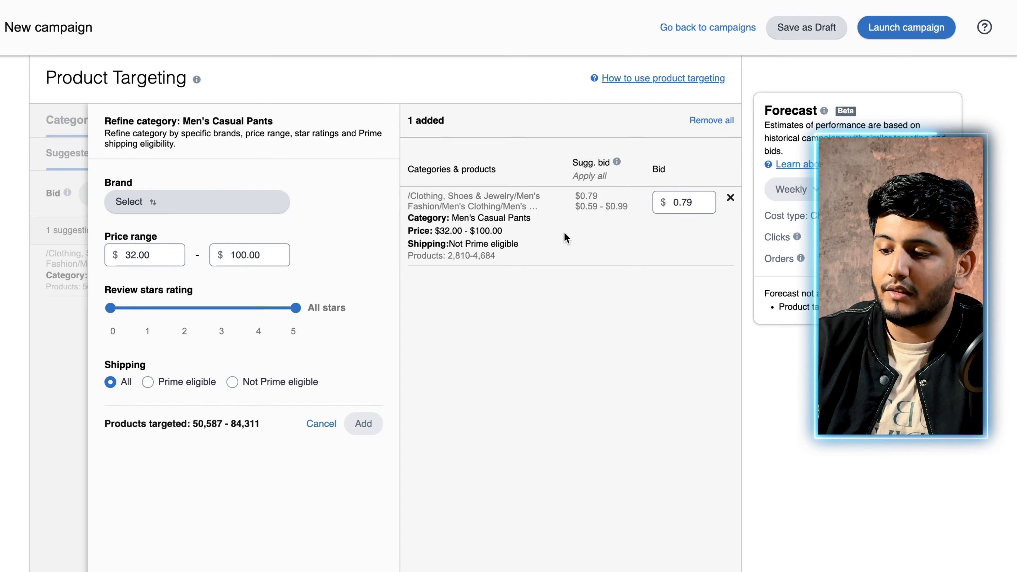
scroll(564, 234, "down", 15)
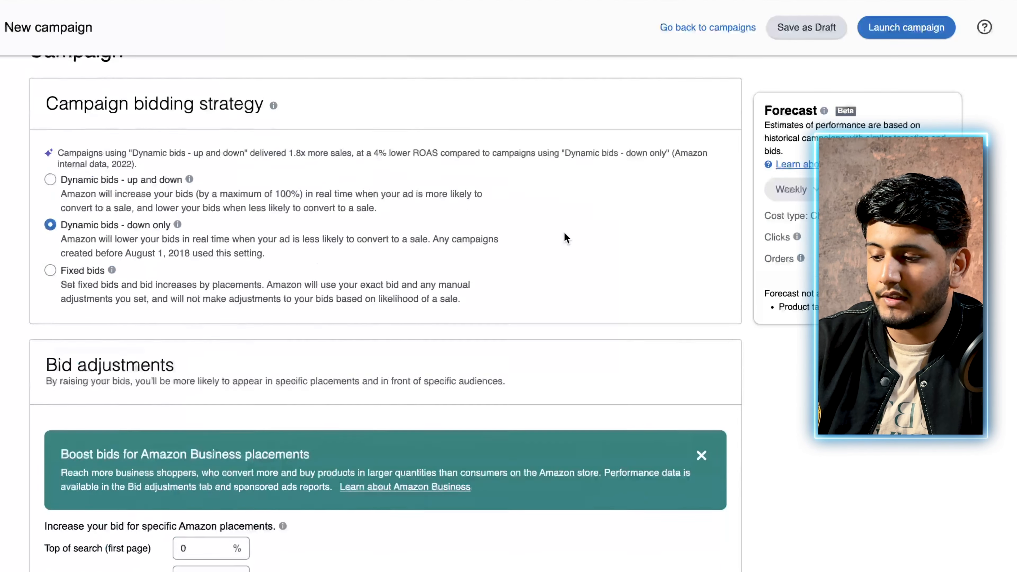
scroll(565, 233, "down", 10)
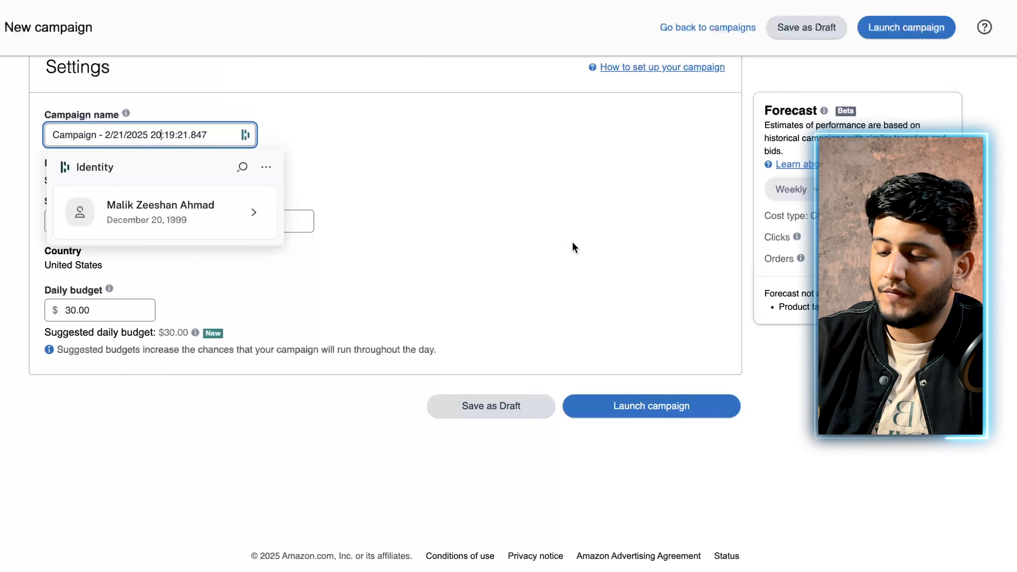